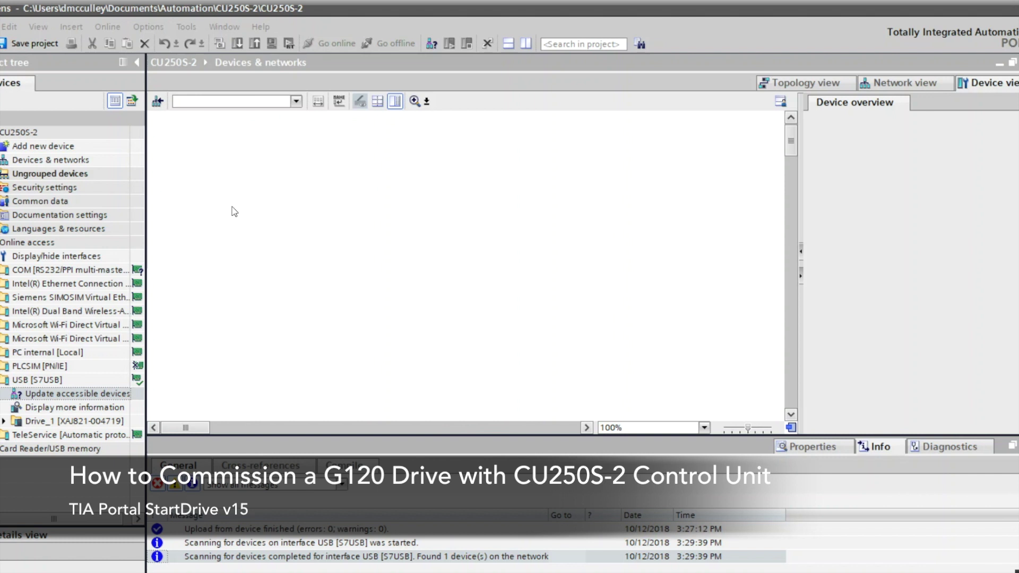
- Add a SINAMICS G120 CU250S-2 Vector control unit with firmware version 4.7.6 as Drive_1
double_click(70, 147)
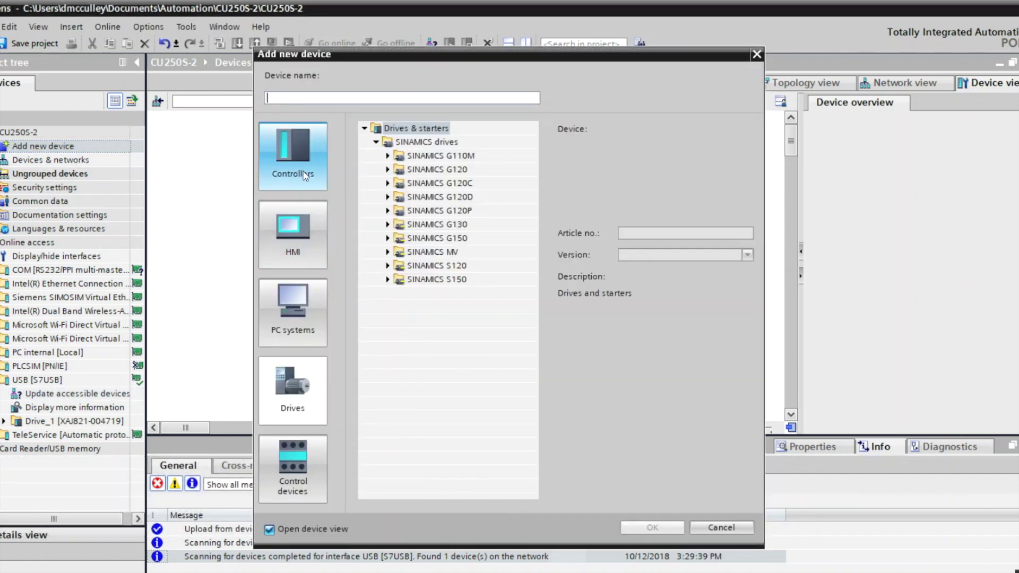
left_click(291, 383)
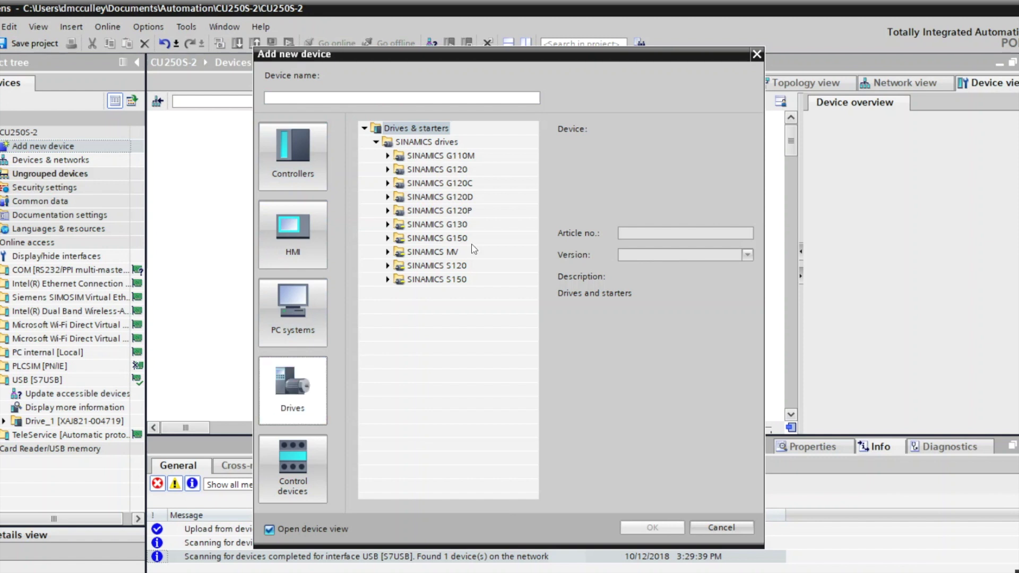
left_click(387, 169)
left_click(399, 183)
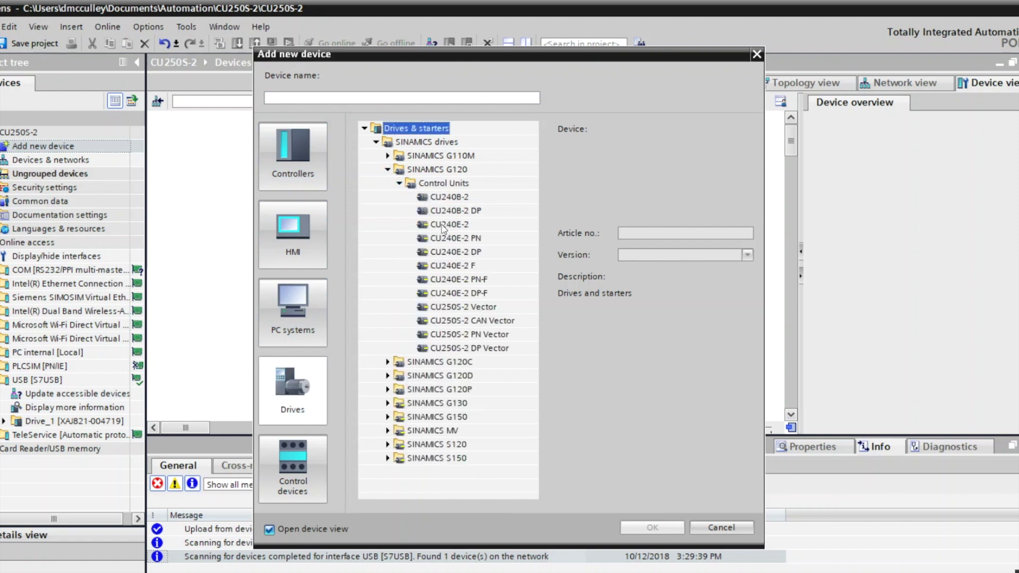
left_click(482, 310)
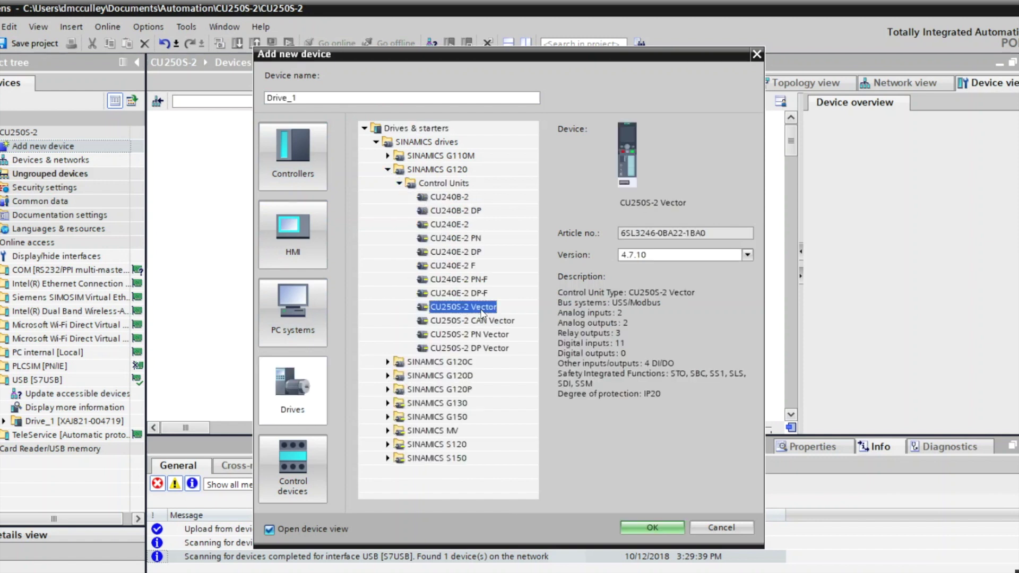
left_click(747, 256)
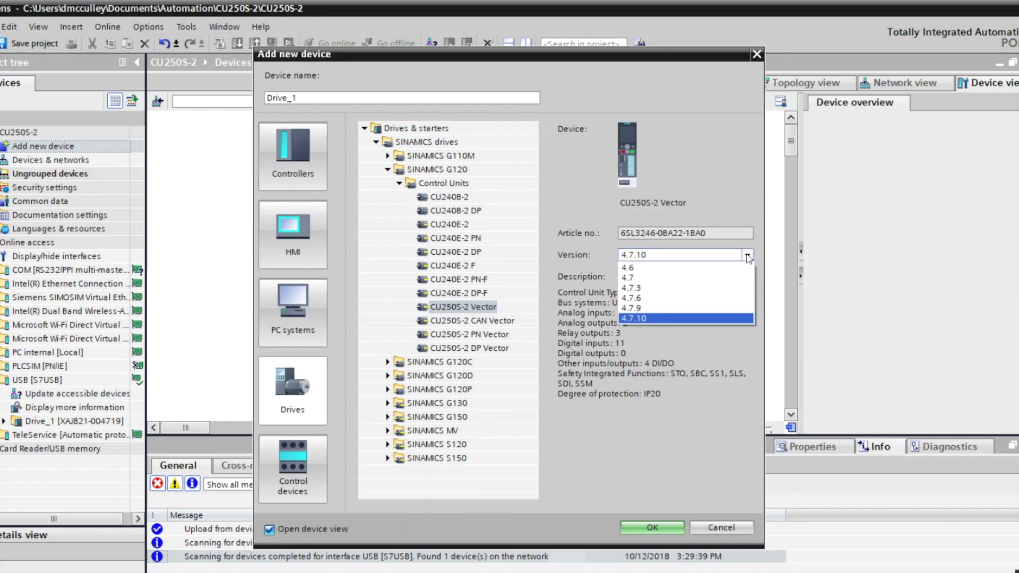
left_click(664, 298)
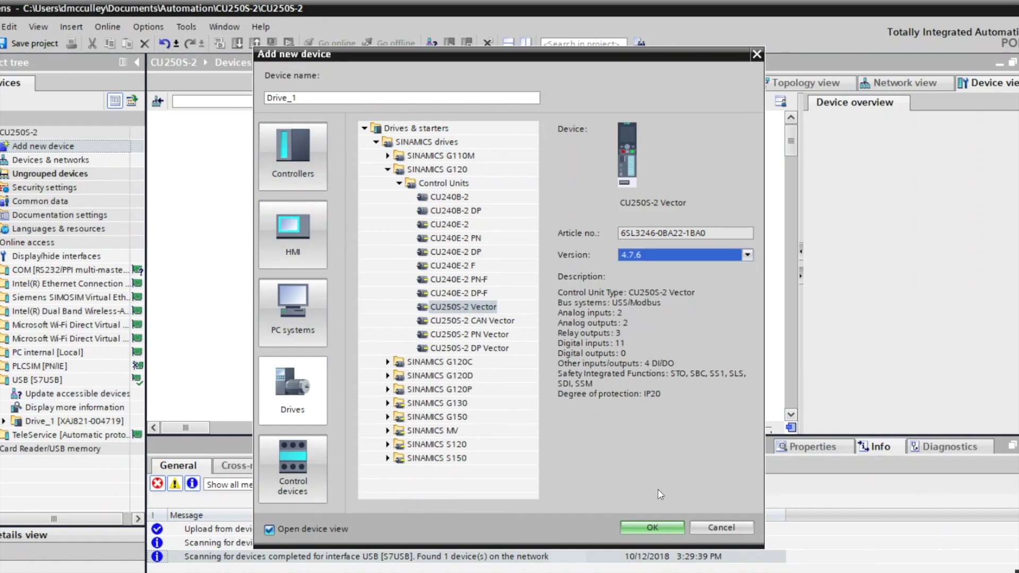
left_click(652, 527)
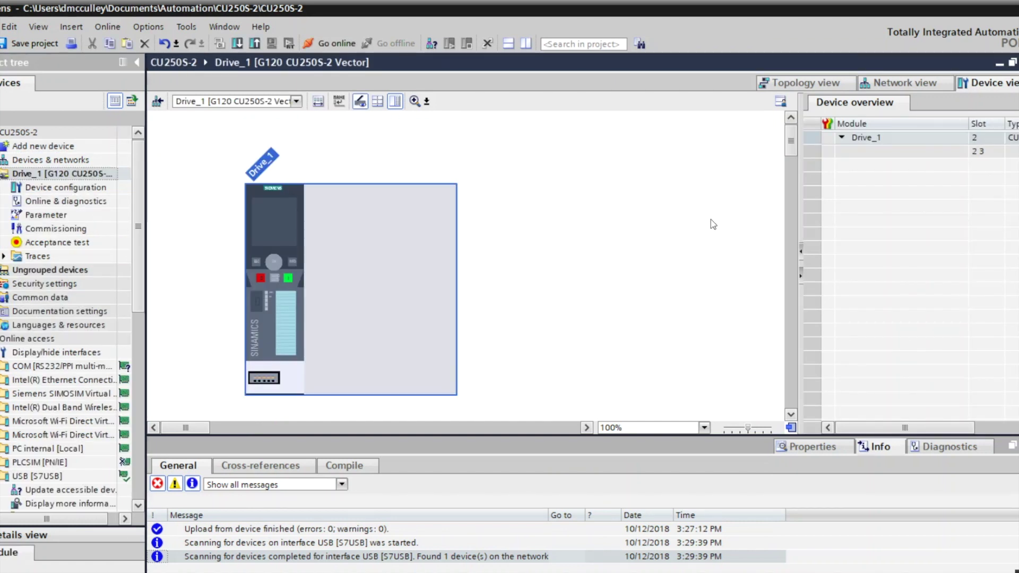
- Insert the PM240-2 IP20 U 400V 0,55kW power module into Drive_1 and open its Commissioning editor
left_click(367, 265)
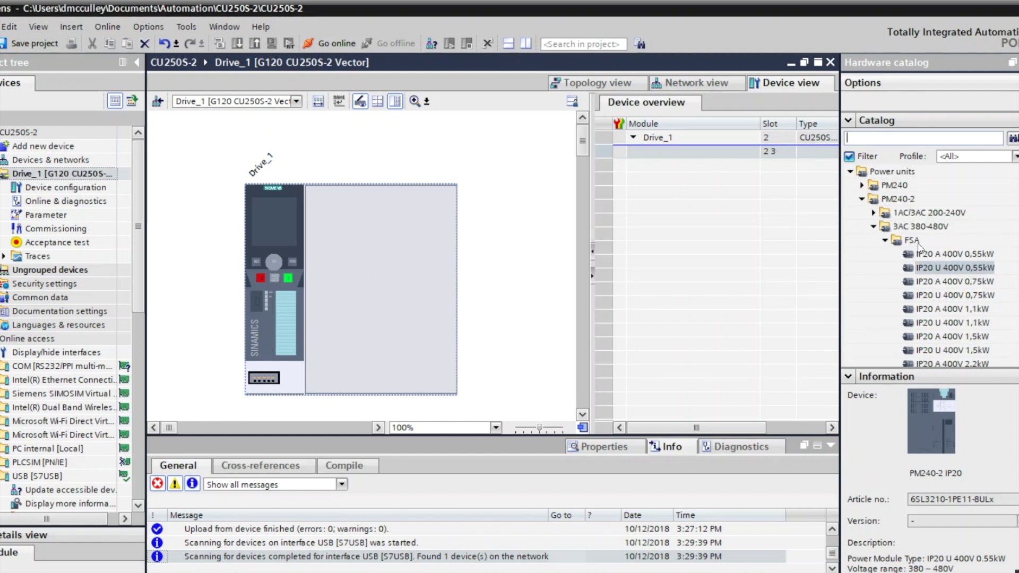
left_click(955, 271)
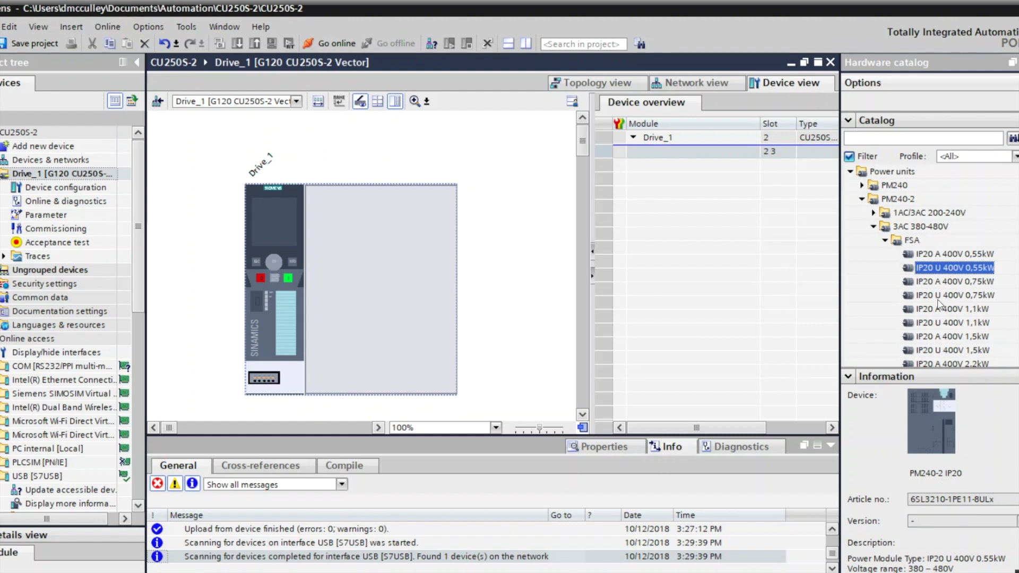
left_click_drag(953, 270, 387, 282)
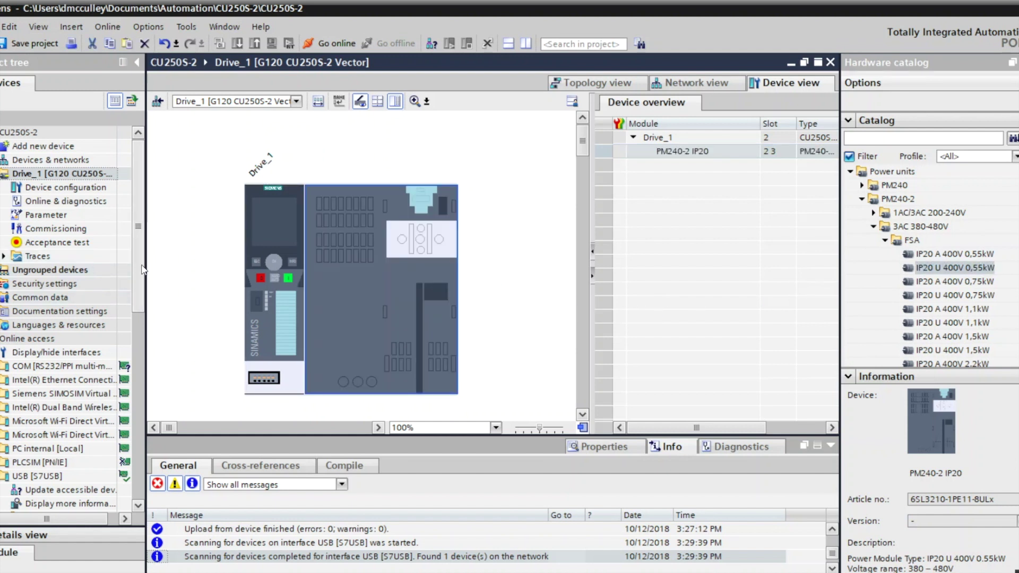
double_click(72, 232)
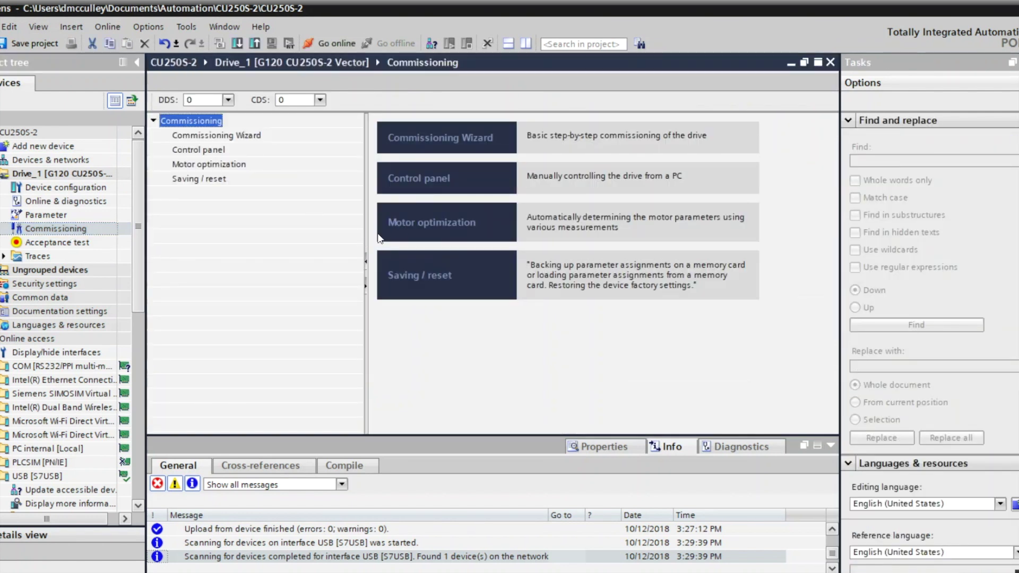
- Start the commissioning wizard with the Expert application class
left_click(440, 138)
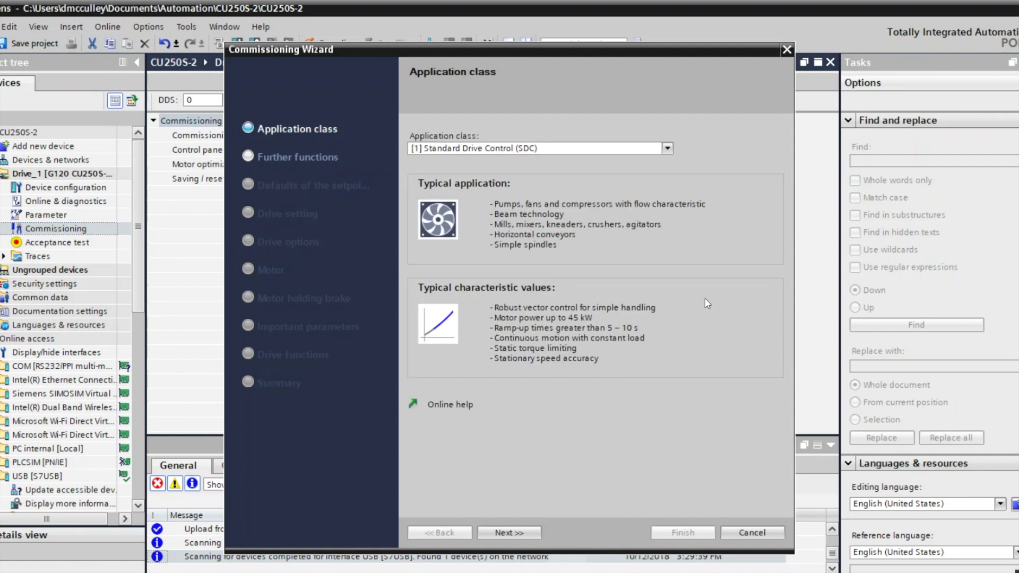
left_click(667, 148)
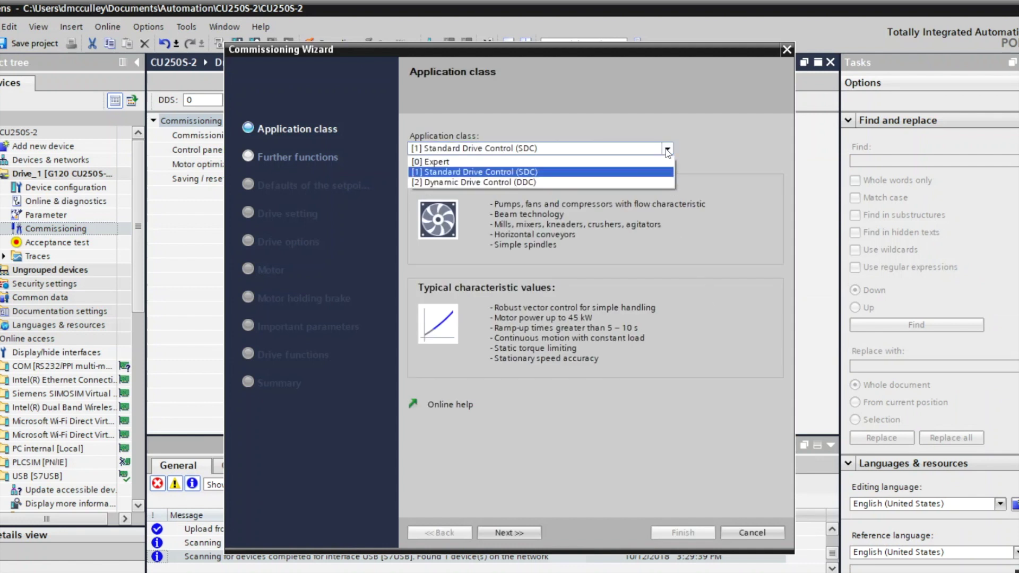
left_click(552, 162)
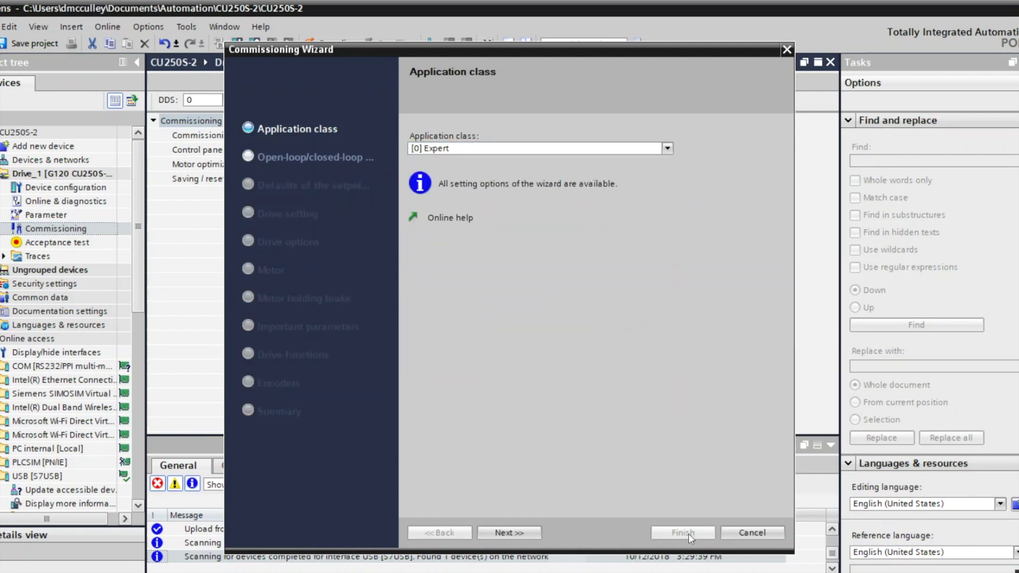
left_click(521, 530)
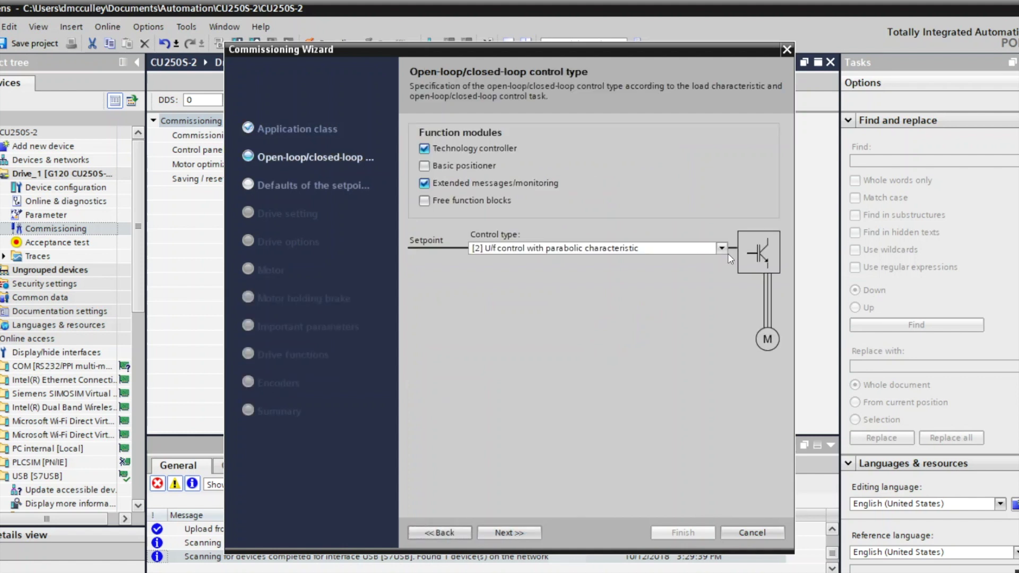
- Turn off the Technology controller and Extended messages modules; choose control type [21] Speed control (with encoder)
left_click(424, 149)
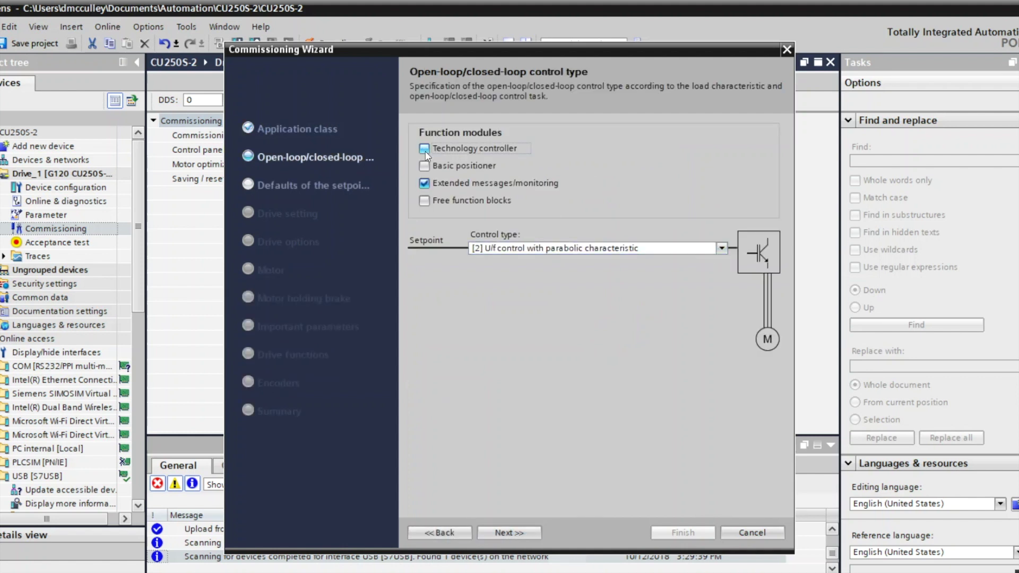
left_click(424, 183)
left_click(721, 249)
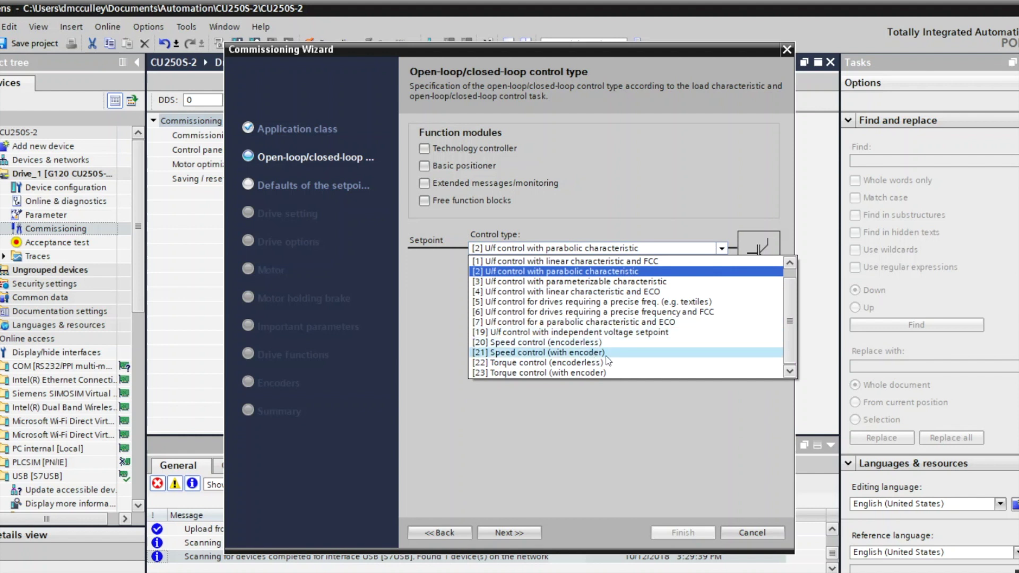
left_click(546, 352)
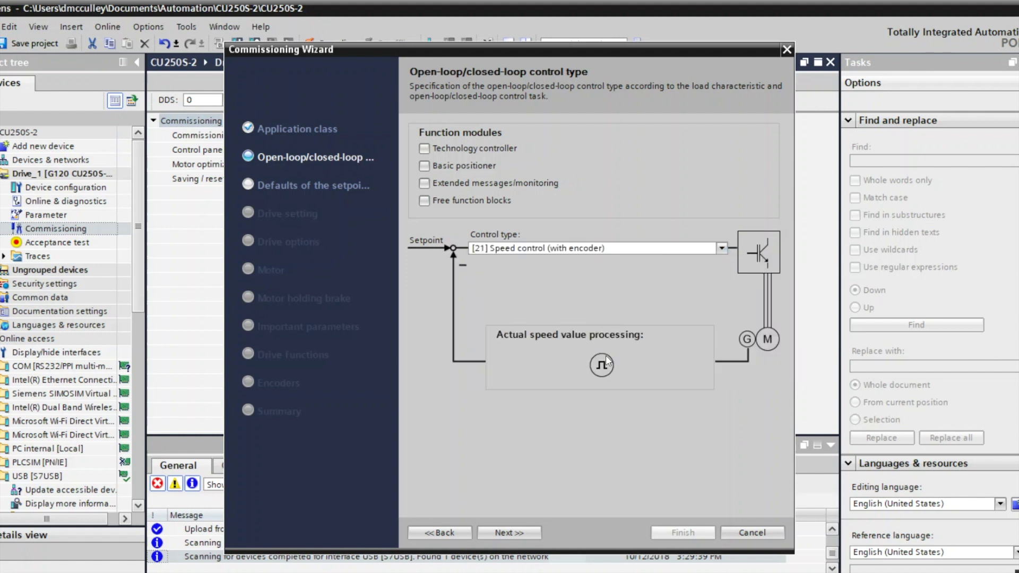
- Set the drive to [2] NEMA motor (60 Hz, SI units), 480 V supply and [0] high-overload duty cycle
left_click(527, 531)
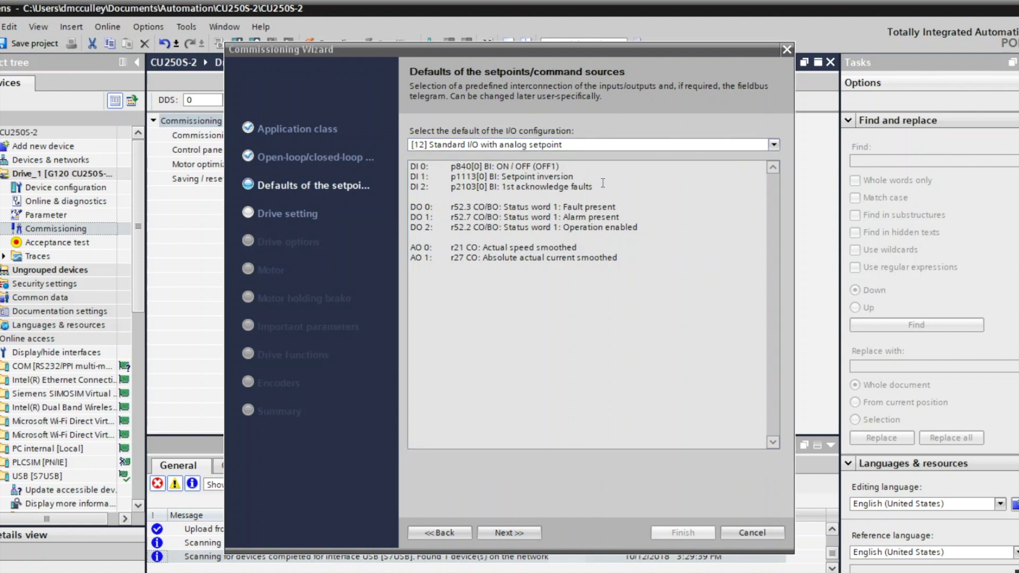
left_click(519, 533)
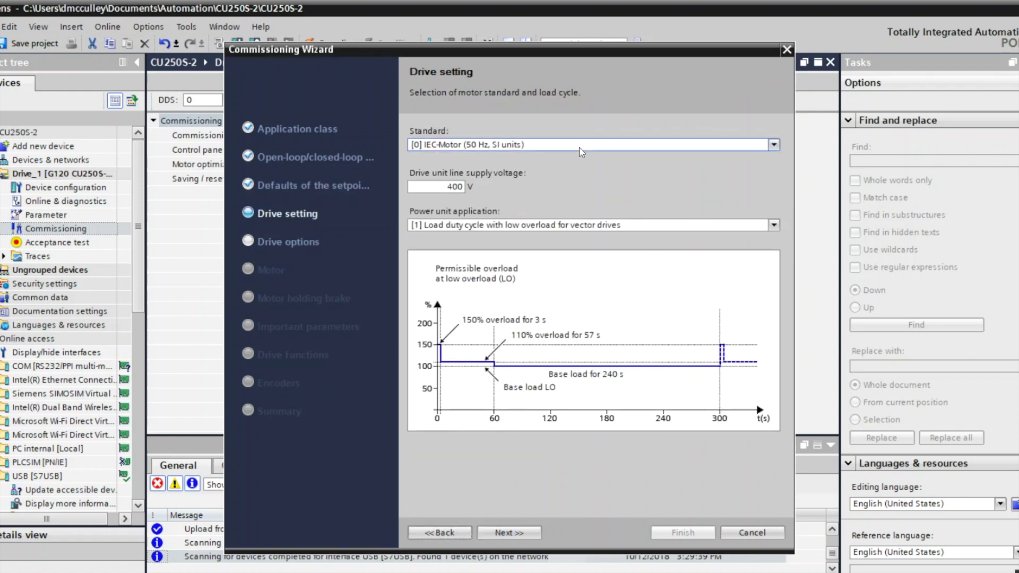
left_click(581, 146)
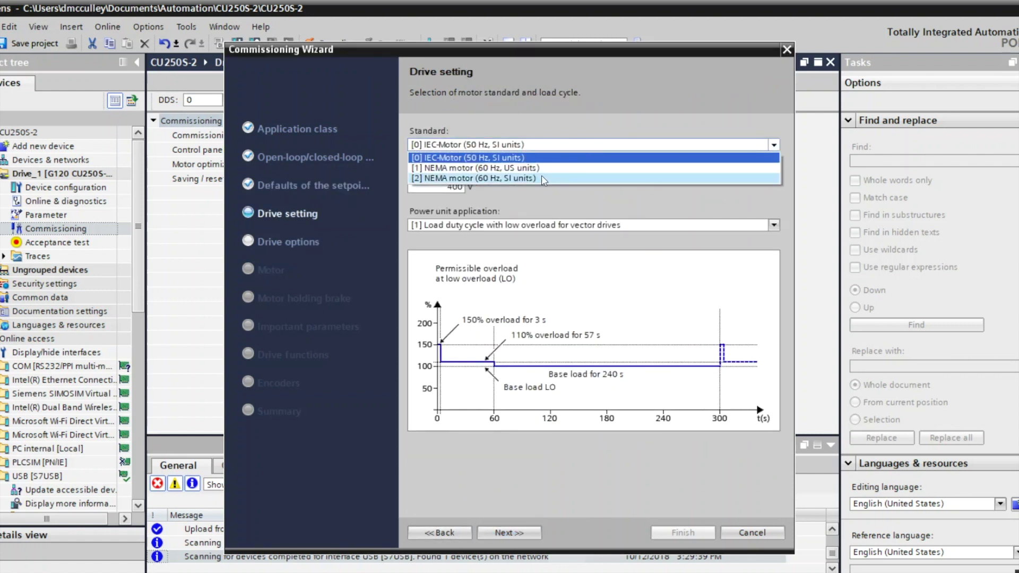
left_click(541, 178)
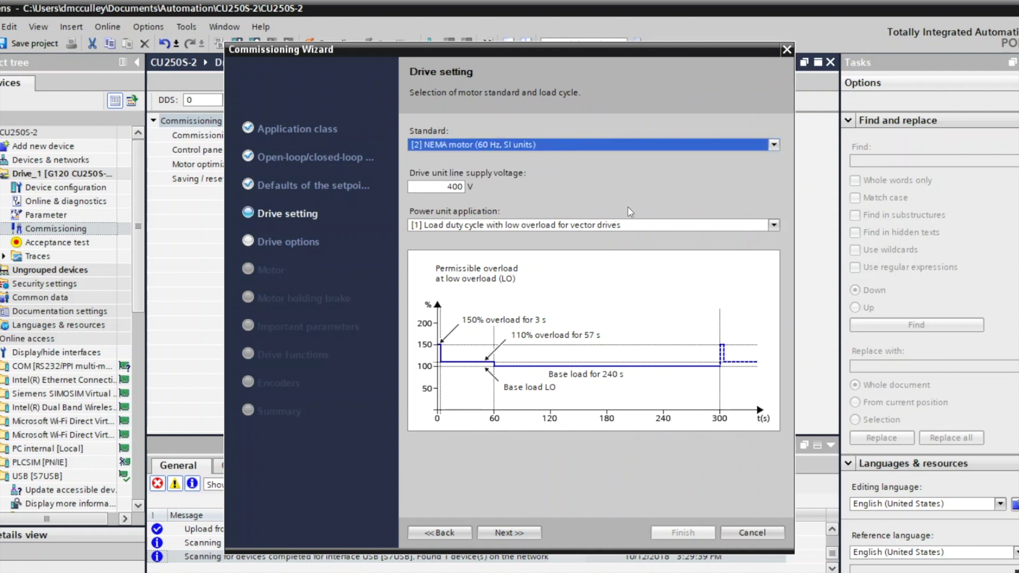
left_click(438, 189)
double_click(438, 189)
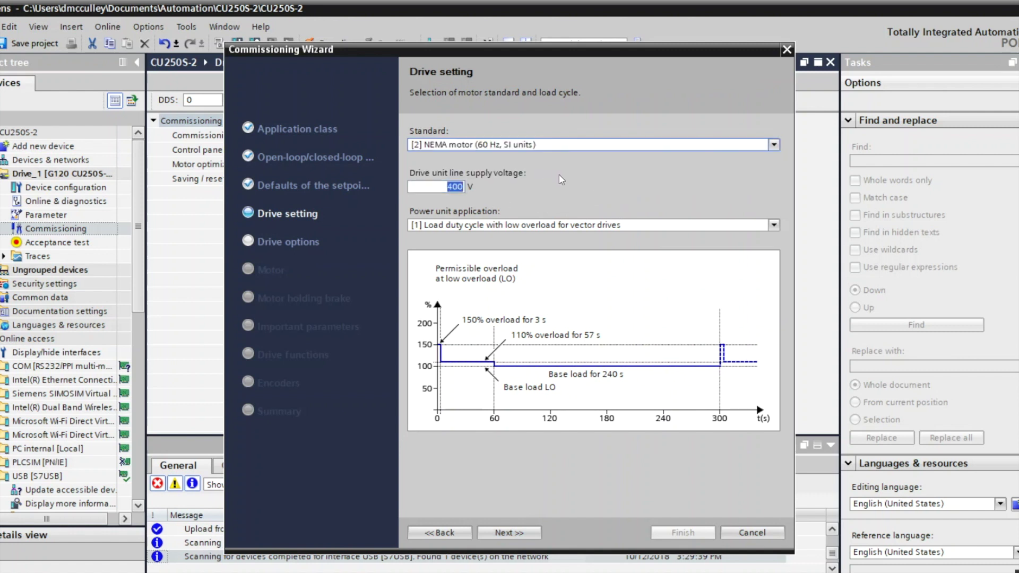
type("480")
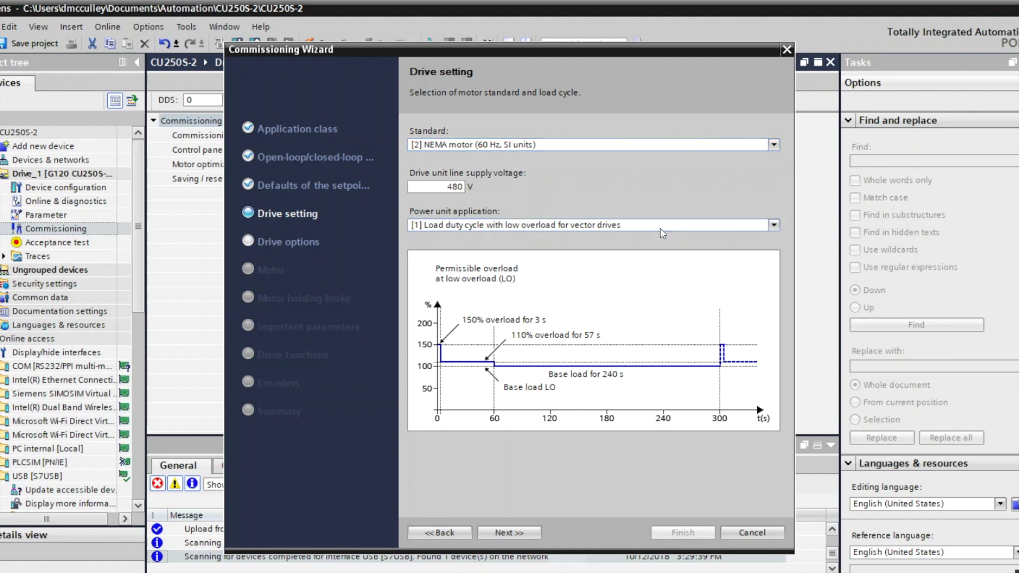
left_click(584, 225)
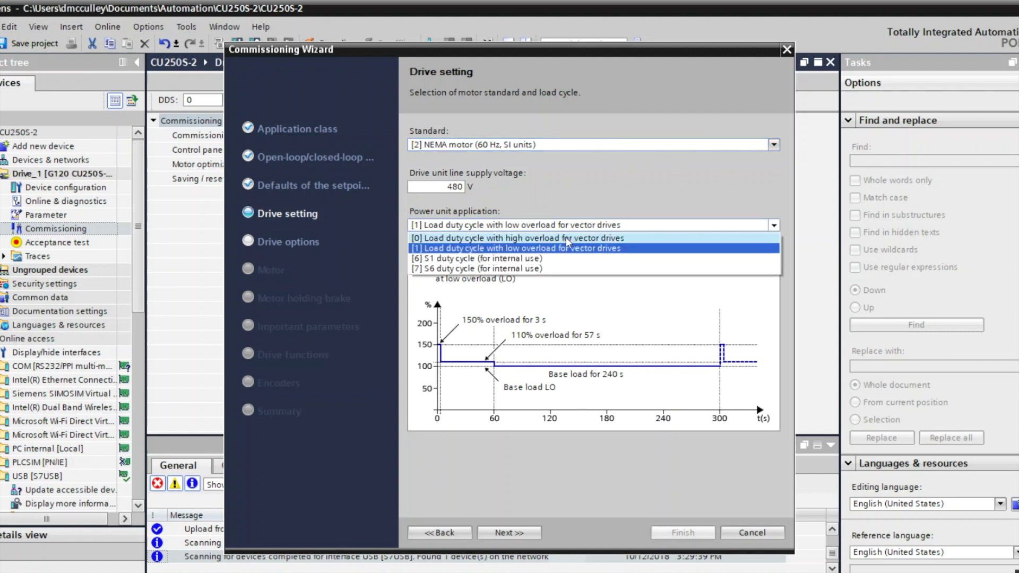
left_click(568, 239)
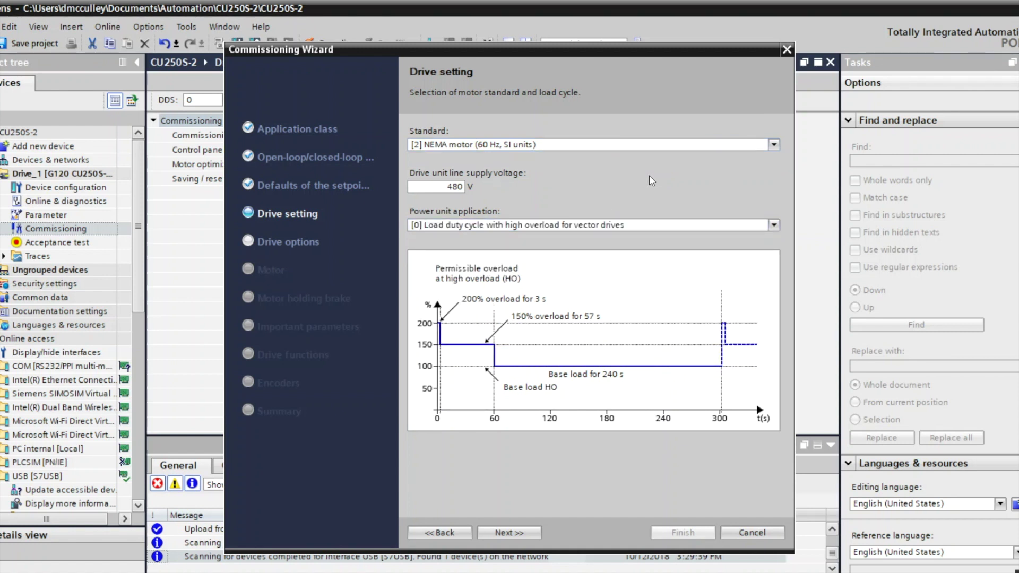
- Choose manual motor data entry with motor type [1] Induction motor
left_click(517, 531)
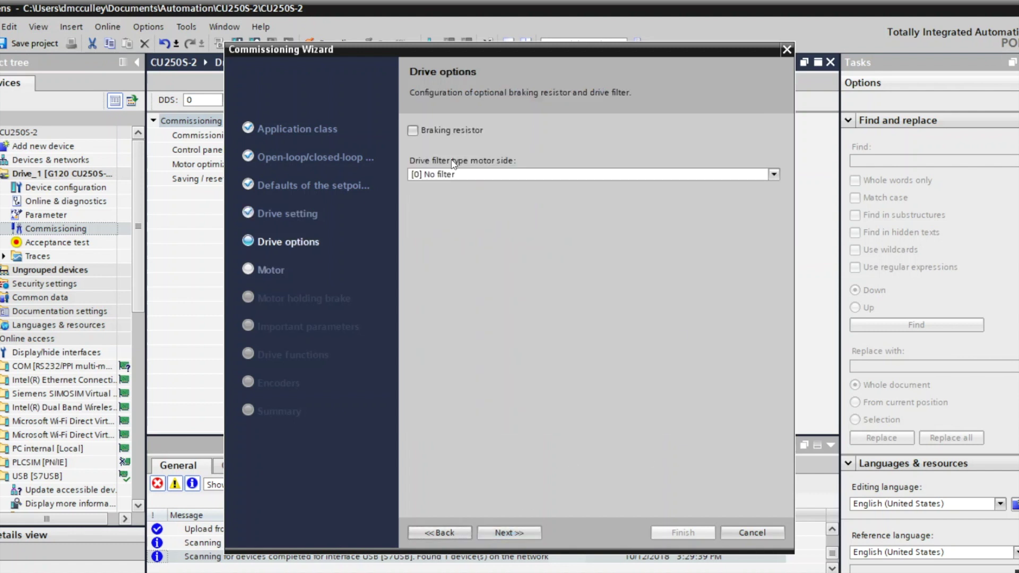
left_click(516, 533)
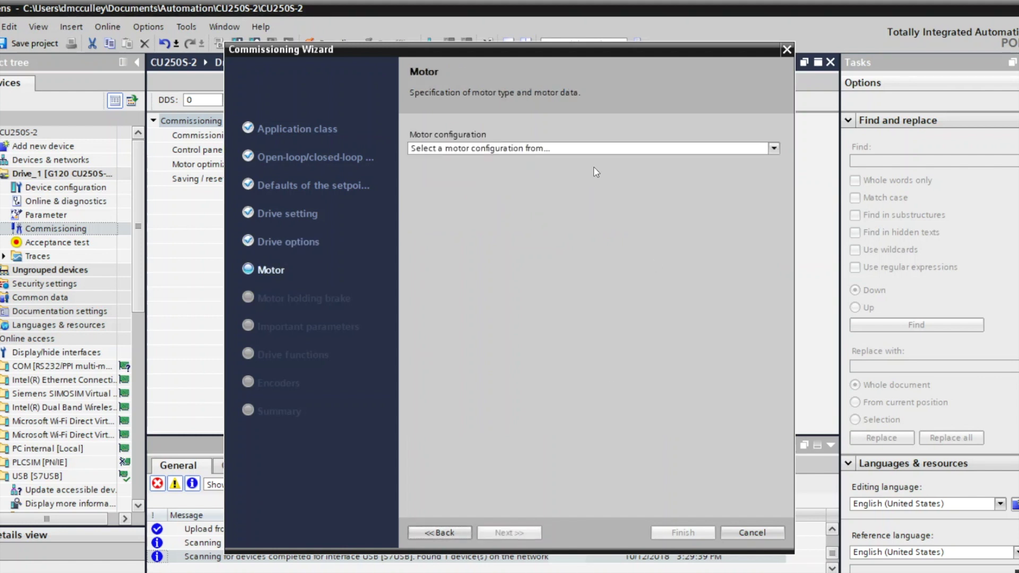
left_click(588, 149)
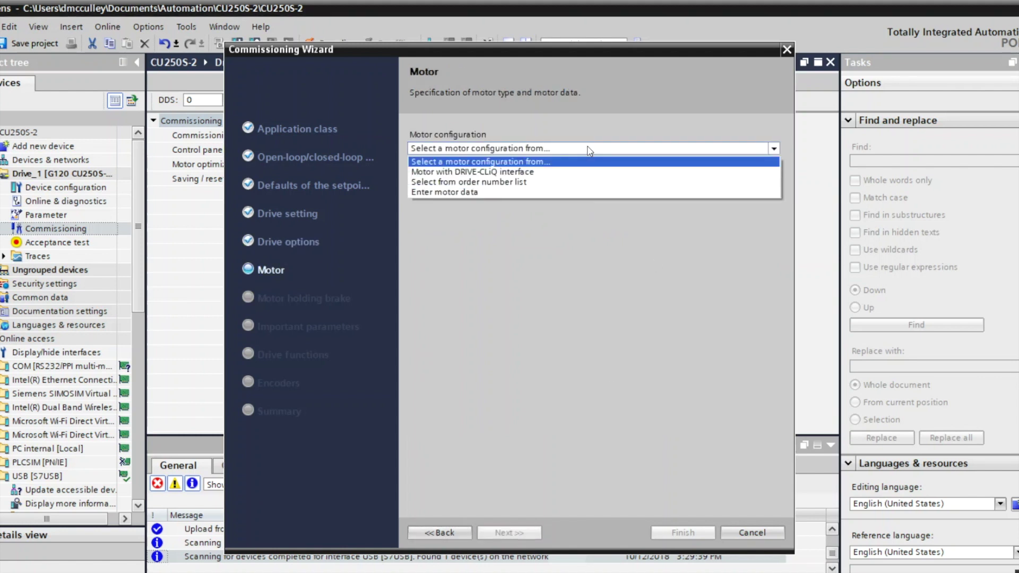
left_click(479, 192)
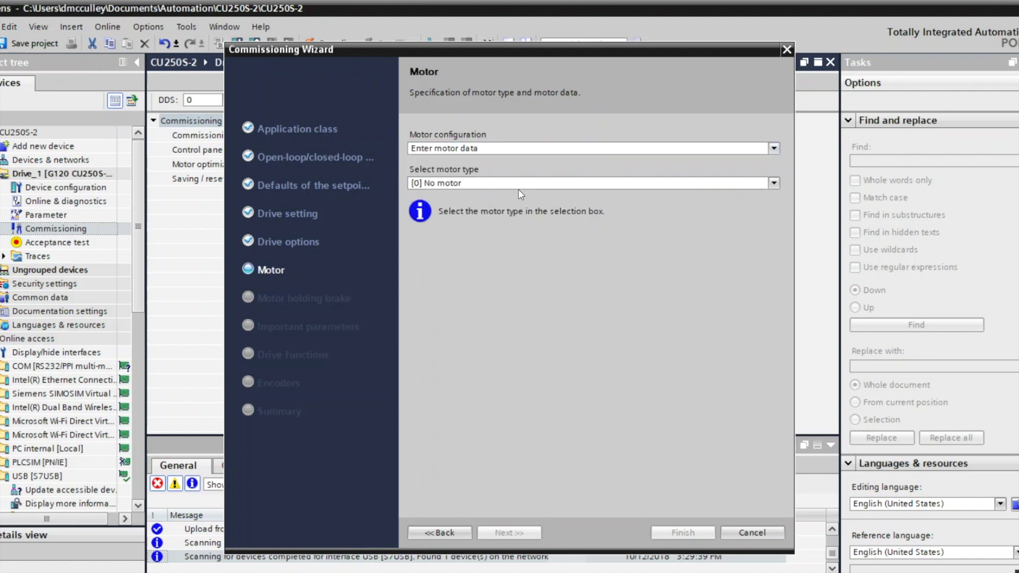
left_click(515, 187)
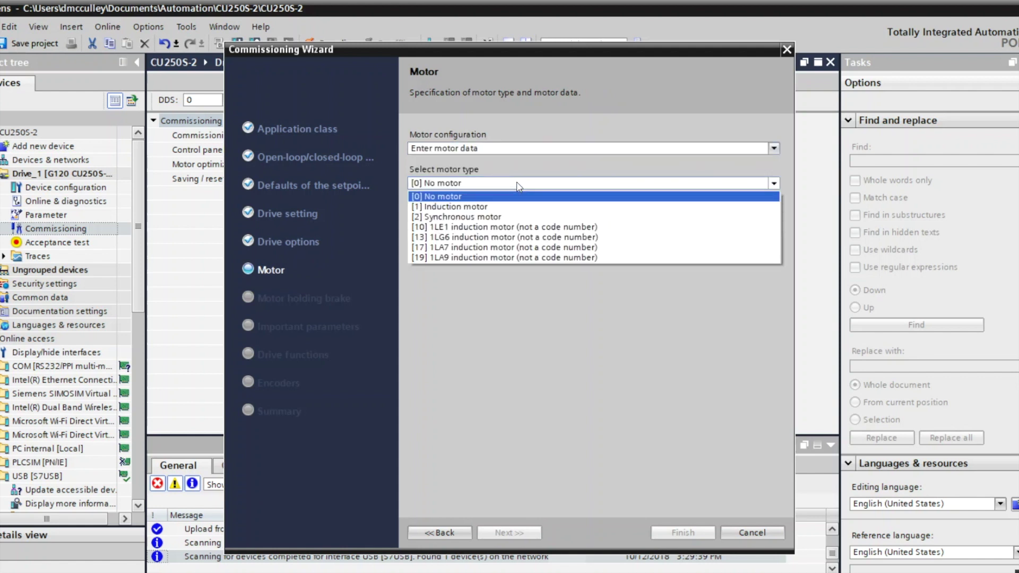
left_click(495, 207)
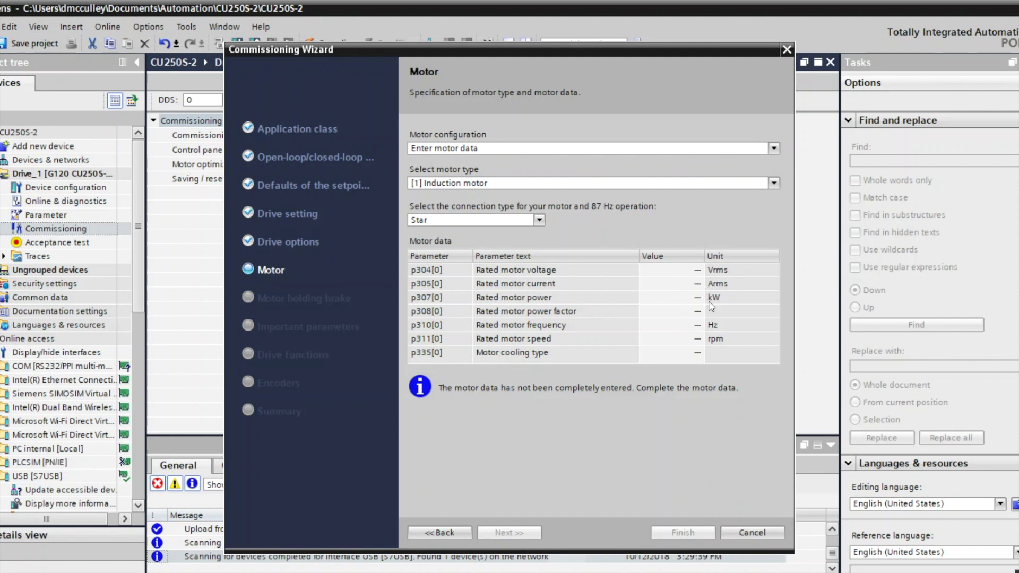
- Enter rated current 0.57 A, power 0.21 kW, power factor 0.75 and speed 1650 rpm
left_click(687, 287)
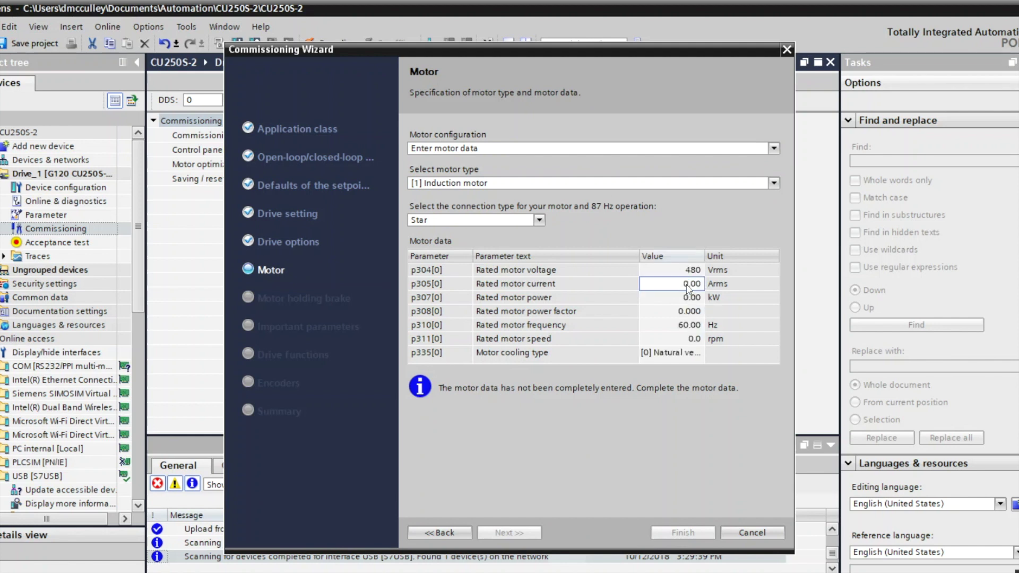
key("BackSpace")
key("BackSpace")
key("BackSpace")
key("BackSpace")
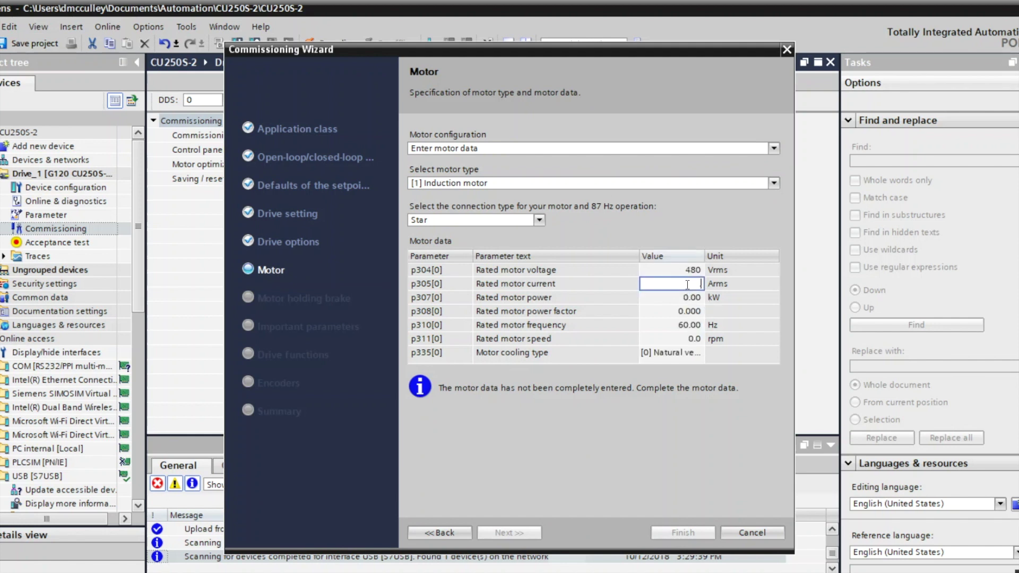
type(".57")
left_click(688, 299)
type(".21")
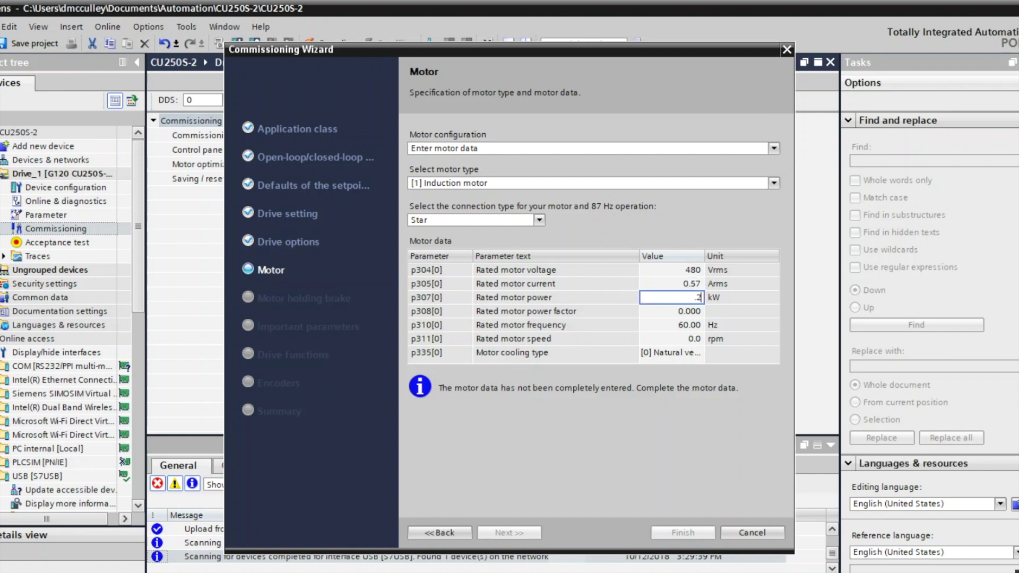
left_click(688, 314)
type(".75")
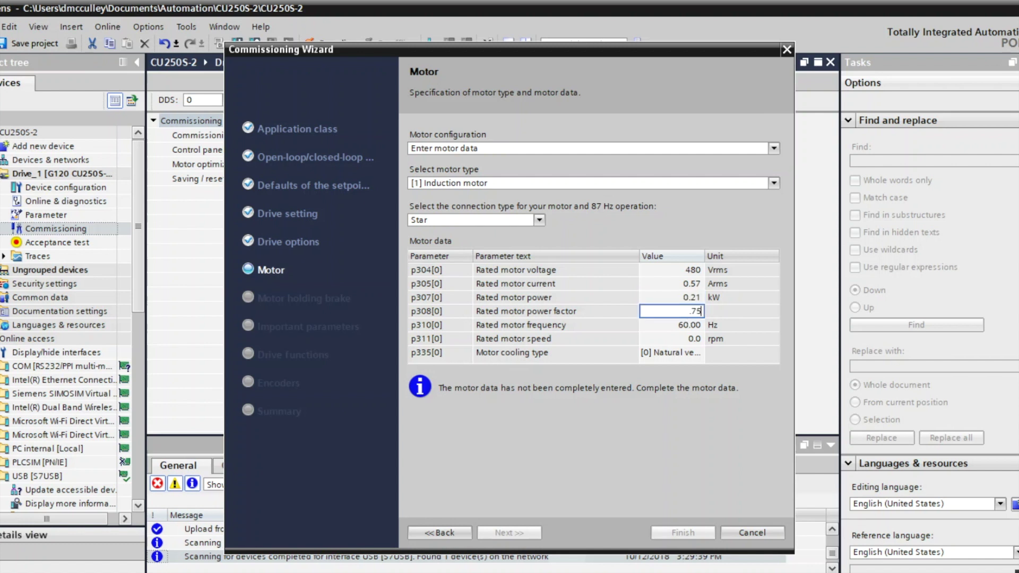
left_click(687, 341)
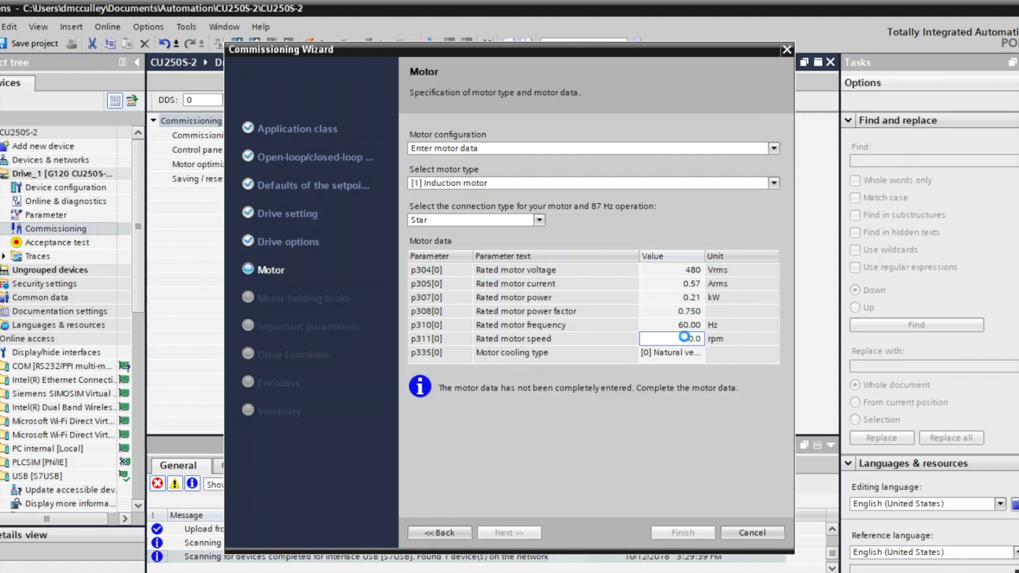
type("10")
key("BackSpace")
type("650")
key("Return")
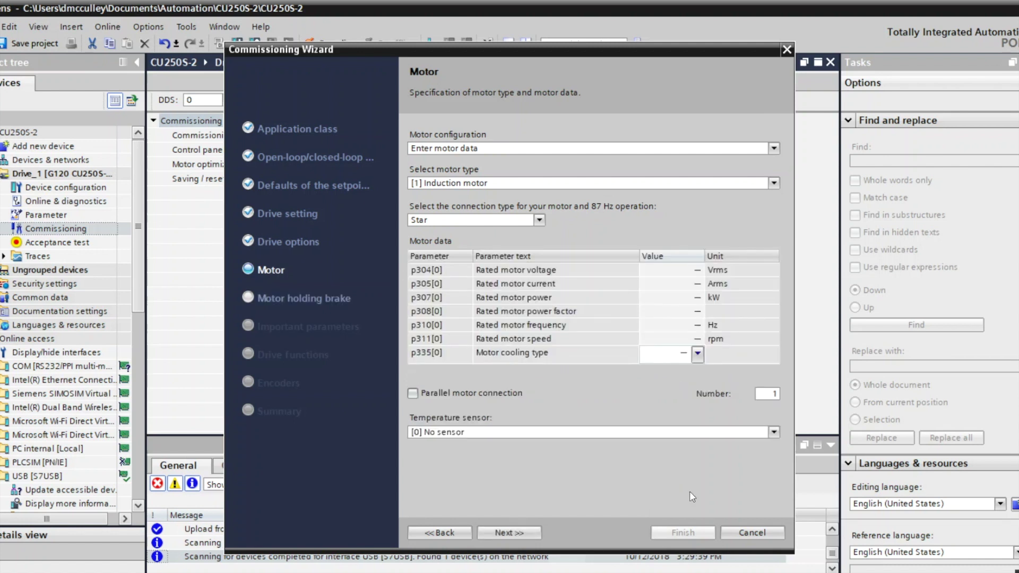
- Skip the brake page and set ramp-up and OFF1 ramp-down times to 2 s
left_click(533, 535)
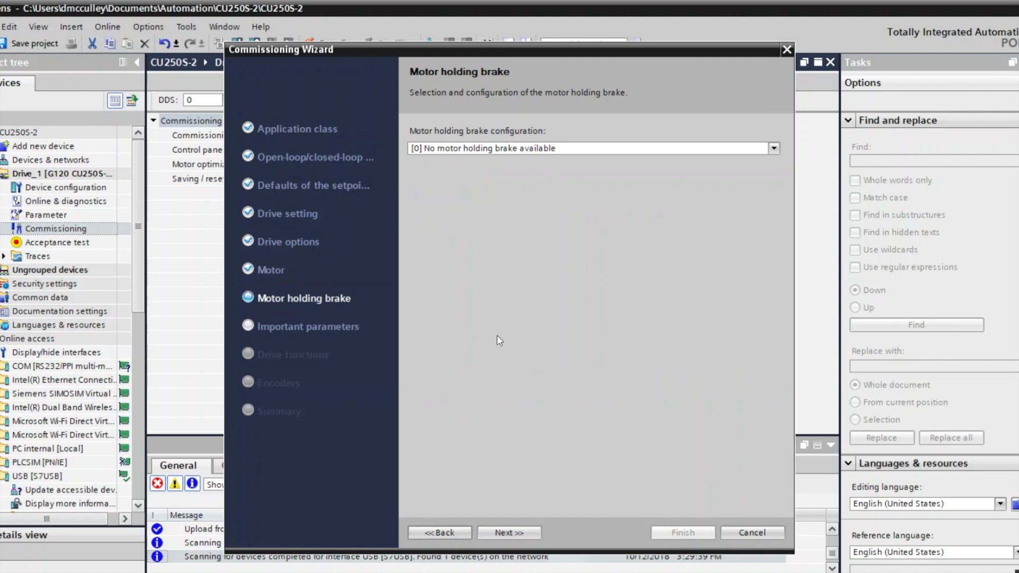
left_click(509, 532)
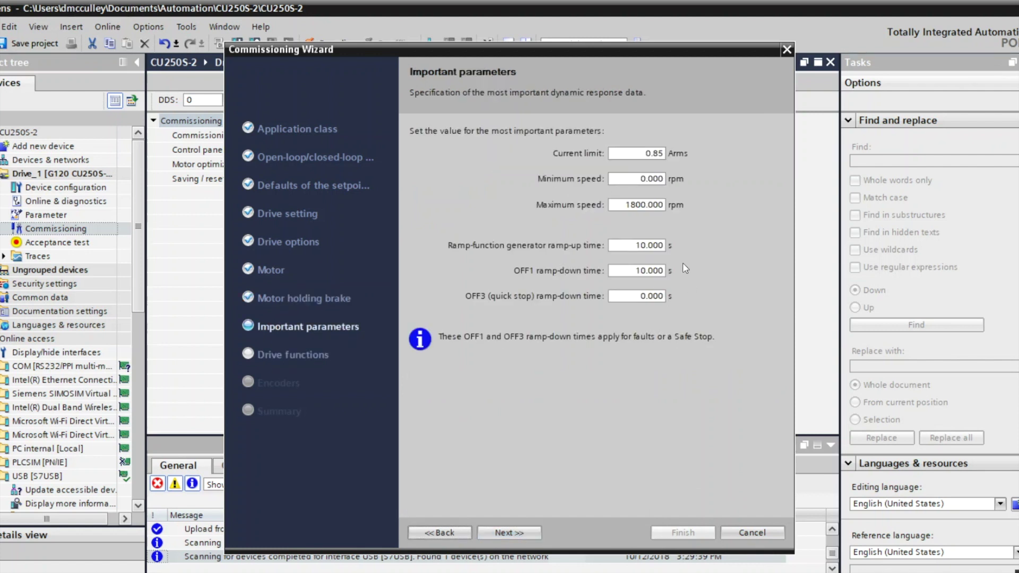
left_click_drag(635, 245, 766, 231)
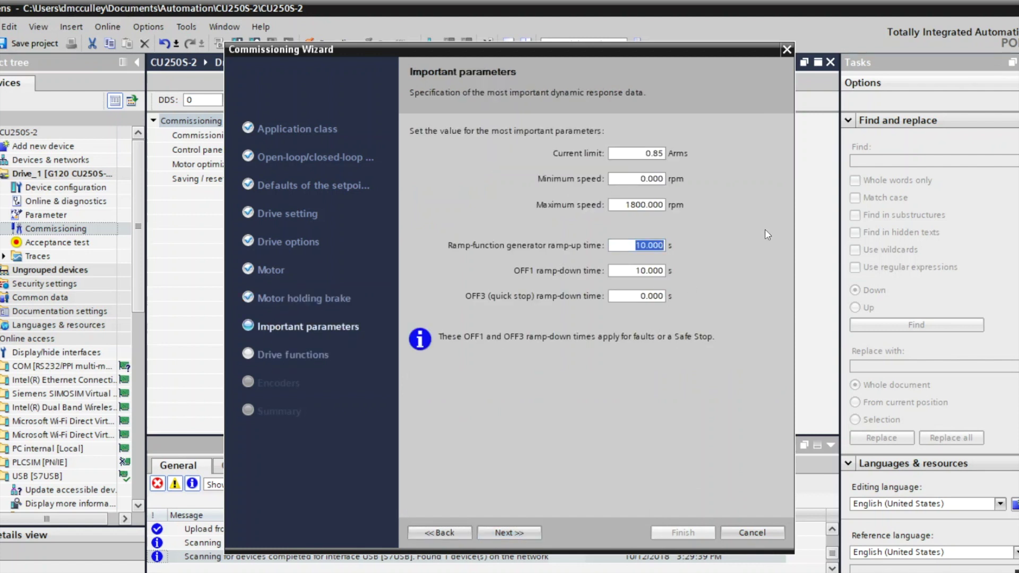
type("2")
left_click_drag(633, 272, 736, 259)
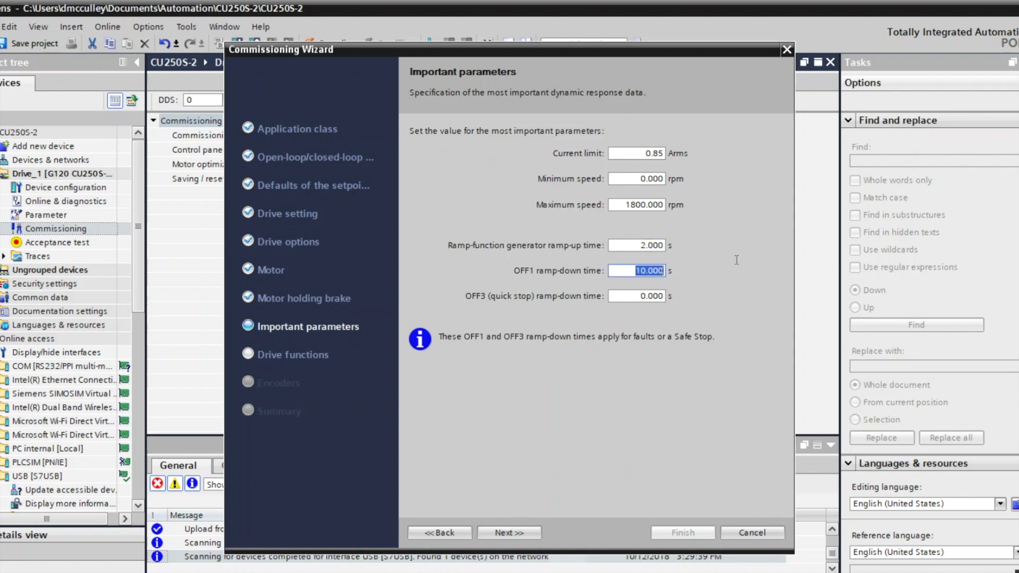
type("2")
- Set the technology application to [0] Standard drive and move on to the Encoders page
left_click(510, 532)
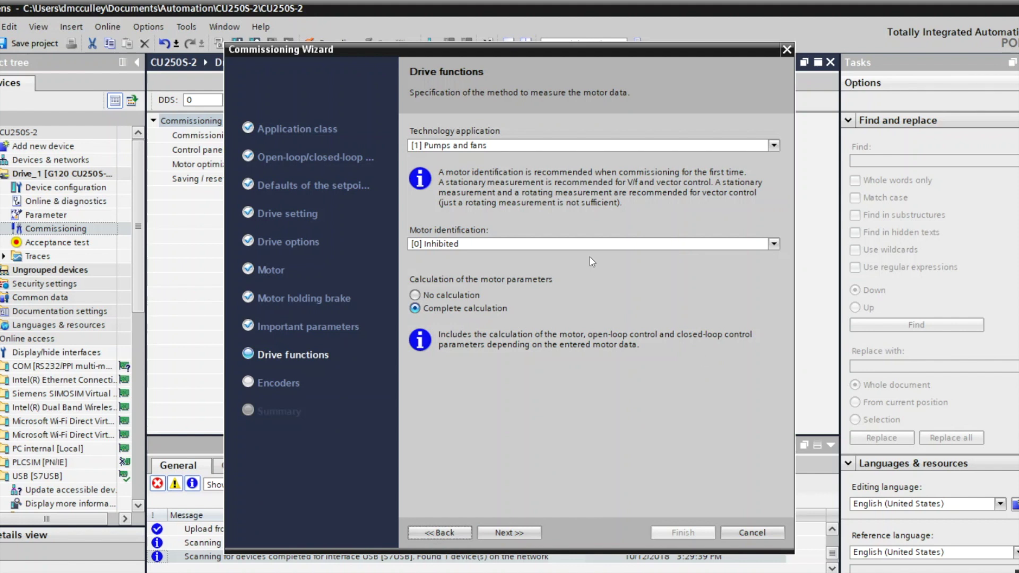
left_click(521, 147)
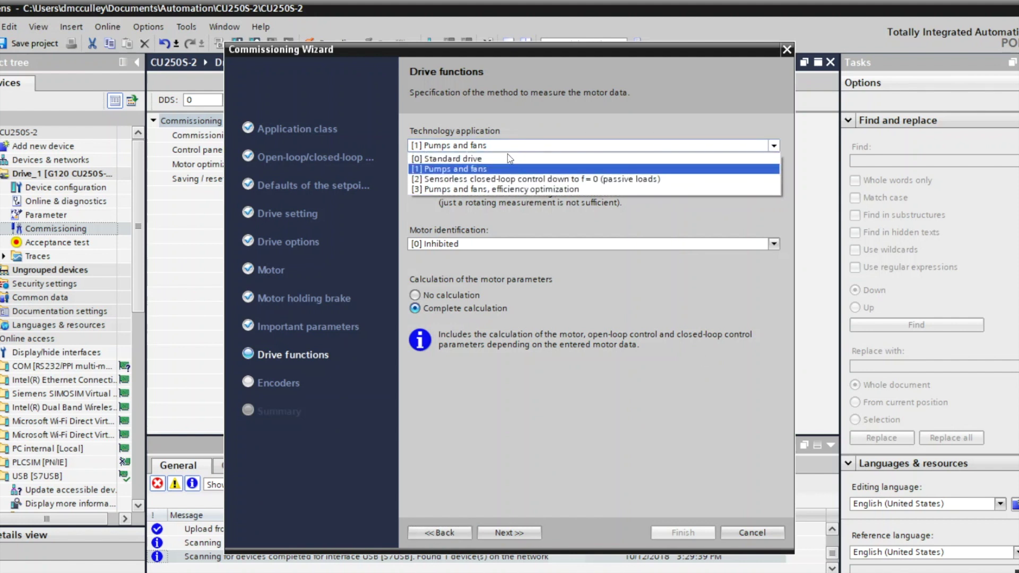
left_click(509, 158)
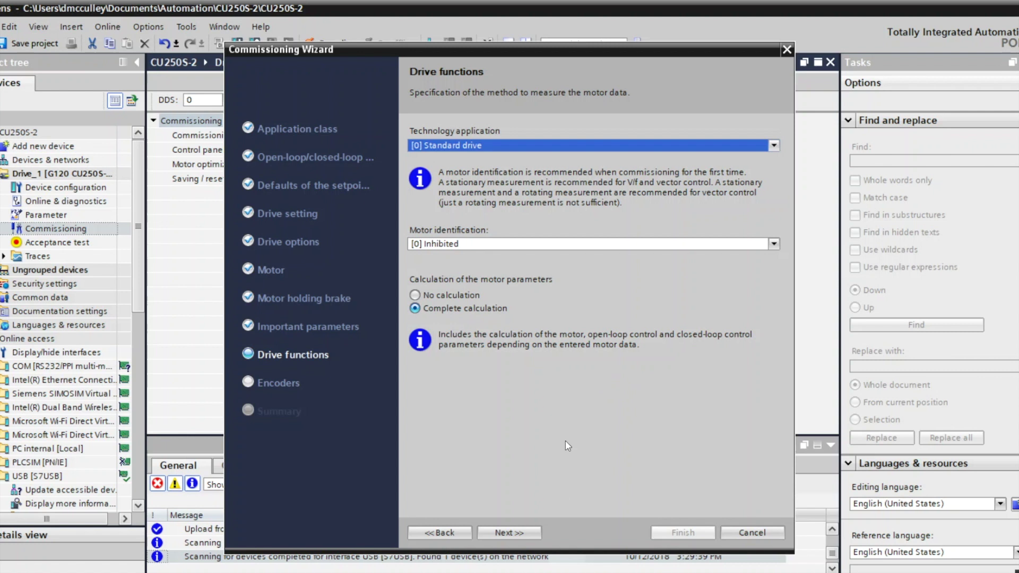
left_click(521, 535)
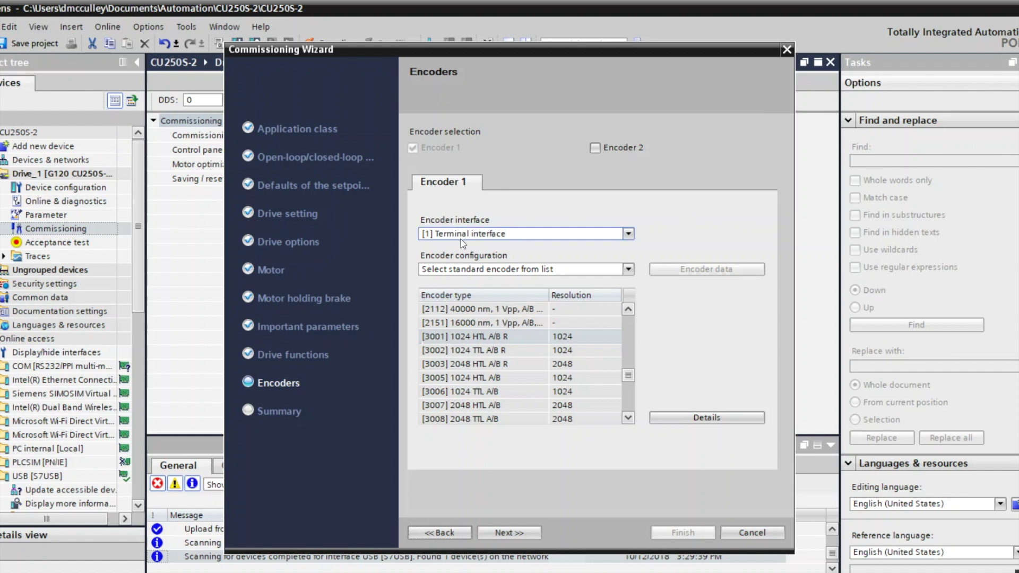
- Keep the Terminal interface, select encoder [3001] 1024 HTL A/B R, and finish the wizard
left_click(629, 234)
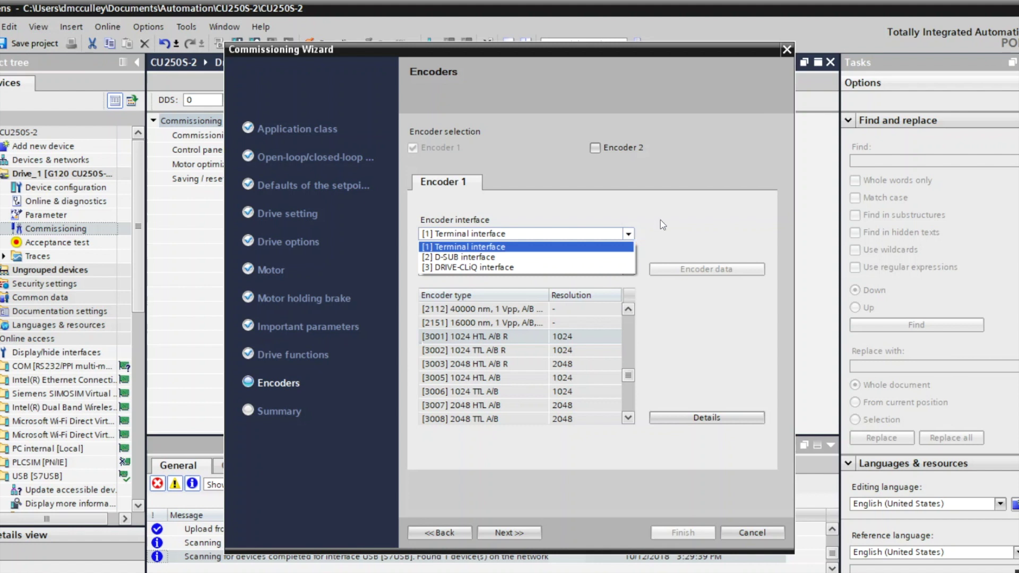
left_click(629, 234)
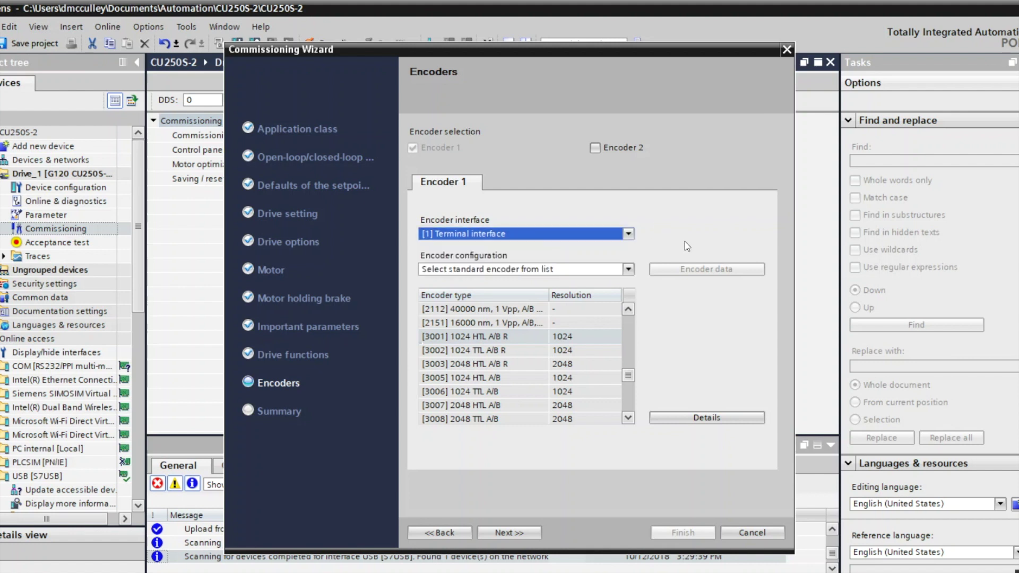
left_click(481, 339)
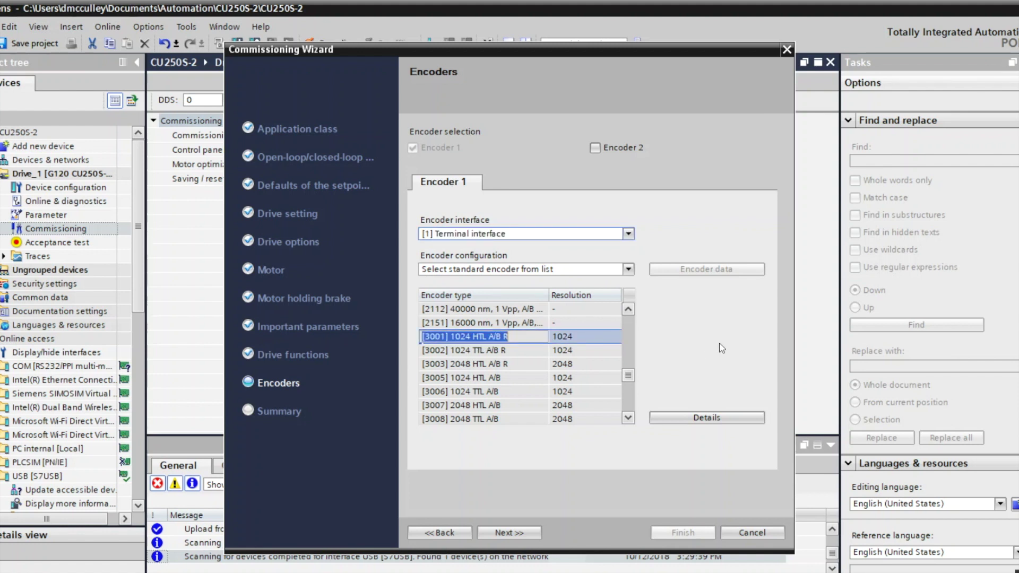
left_click(511, 531)
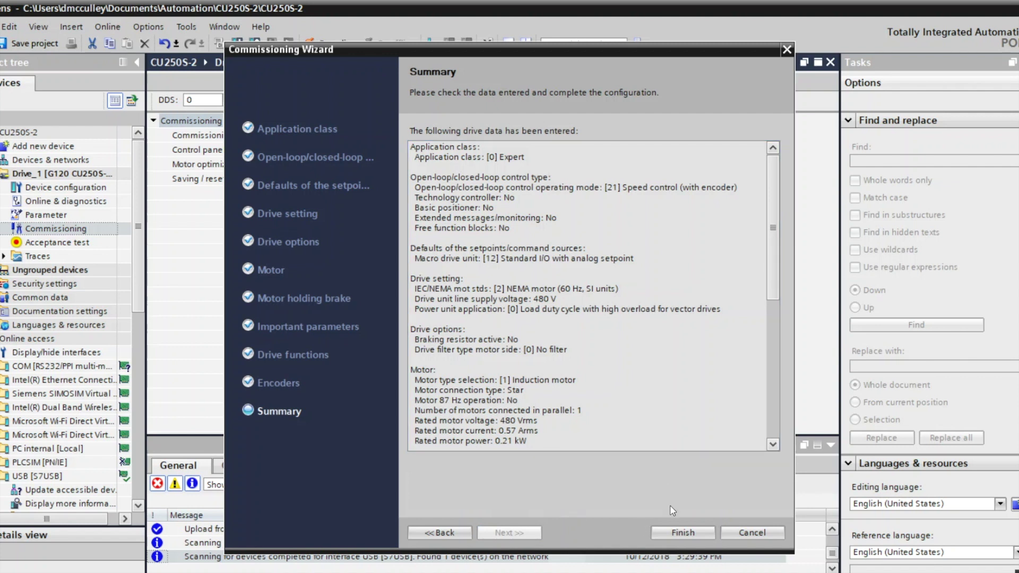
left_click(683, 532)
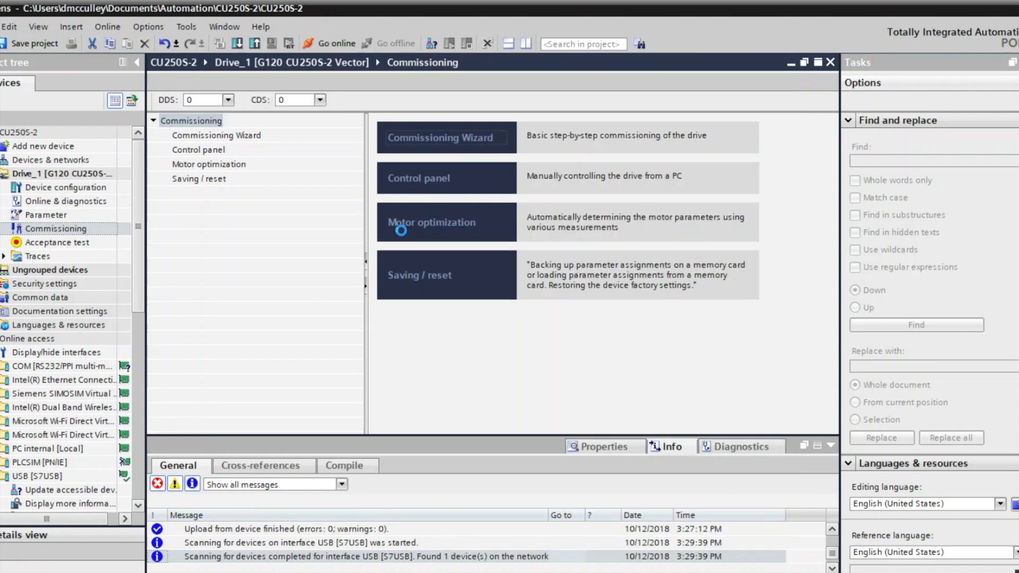
- Download the configuration to Drive_1 with the parameterization saved to EEPROM
left_click(239, 45)
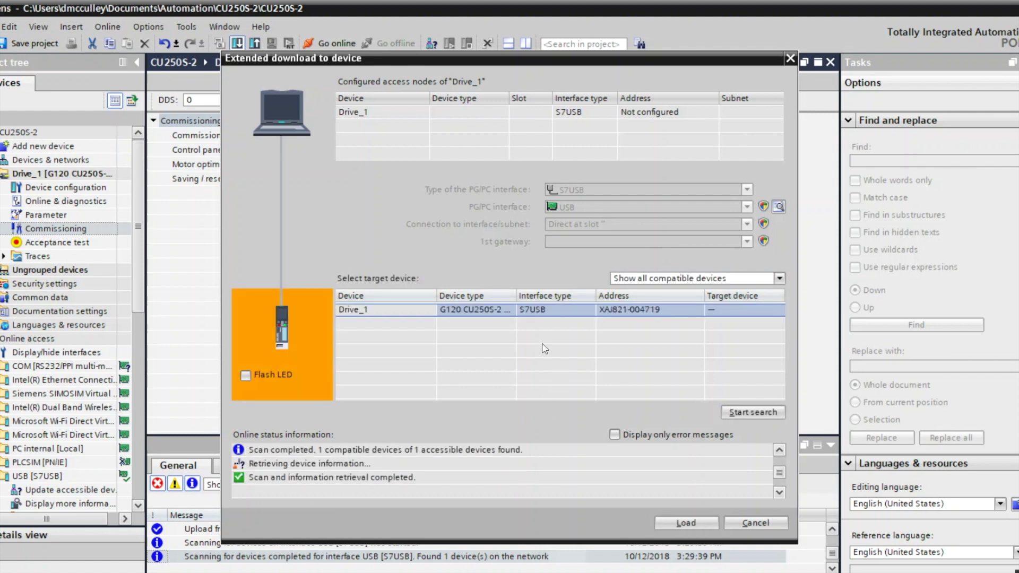
left_click(688, 524)
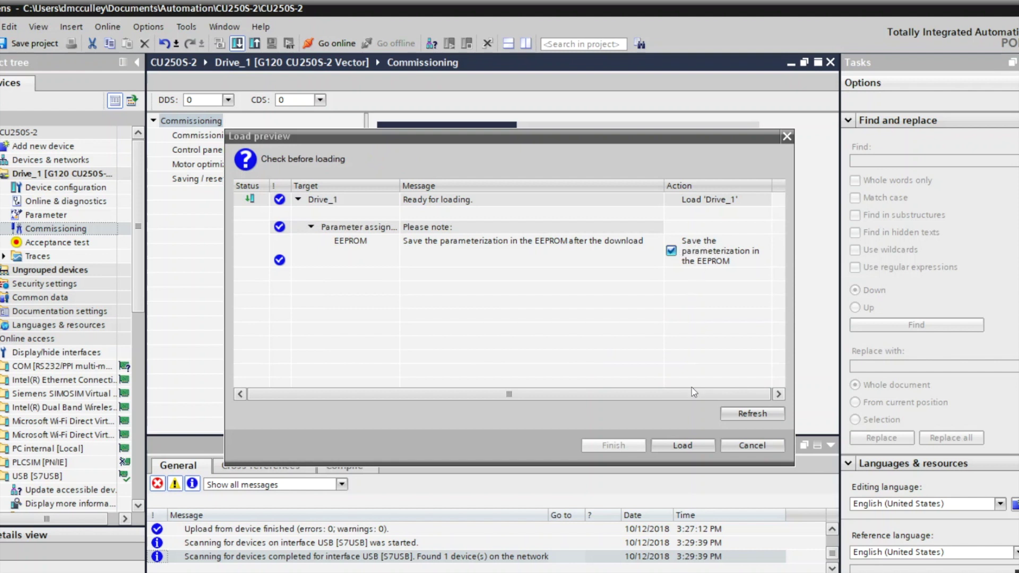
left_click(673, 447)
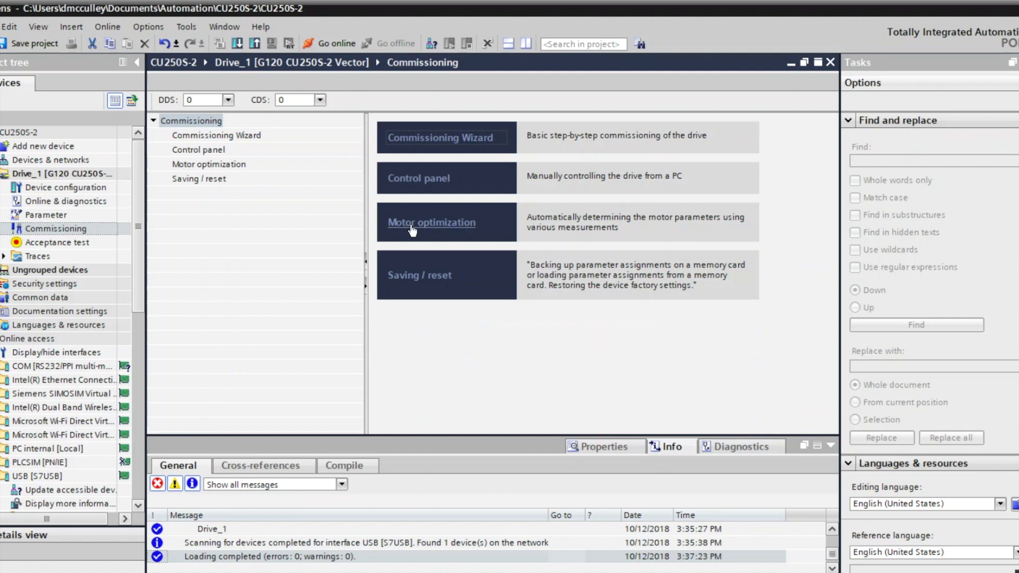
- Go online with Drive_1 and open its Motor optimization page in full width
left_click(332, 43)
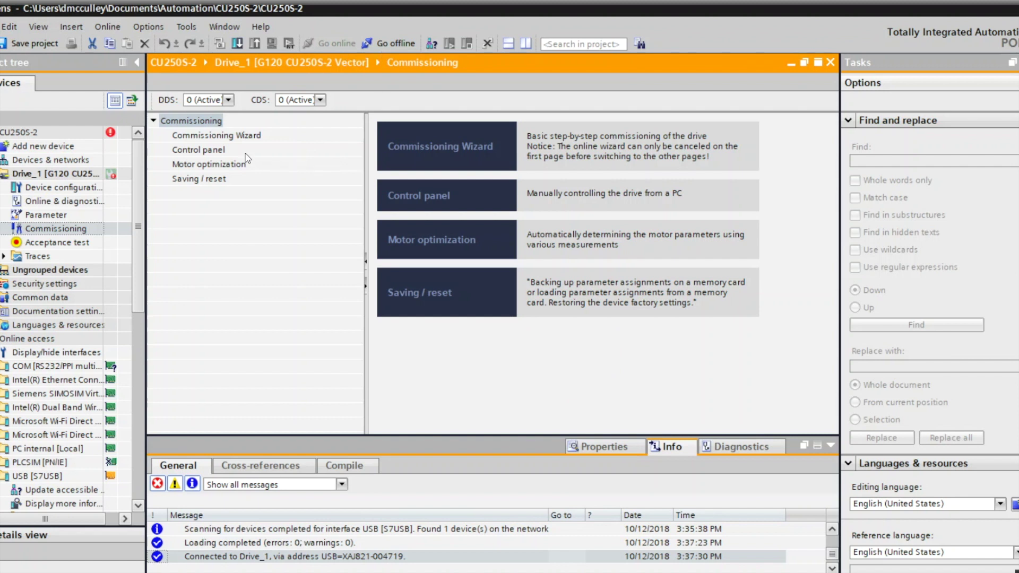
left_click(227, 164)
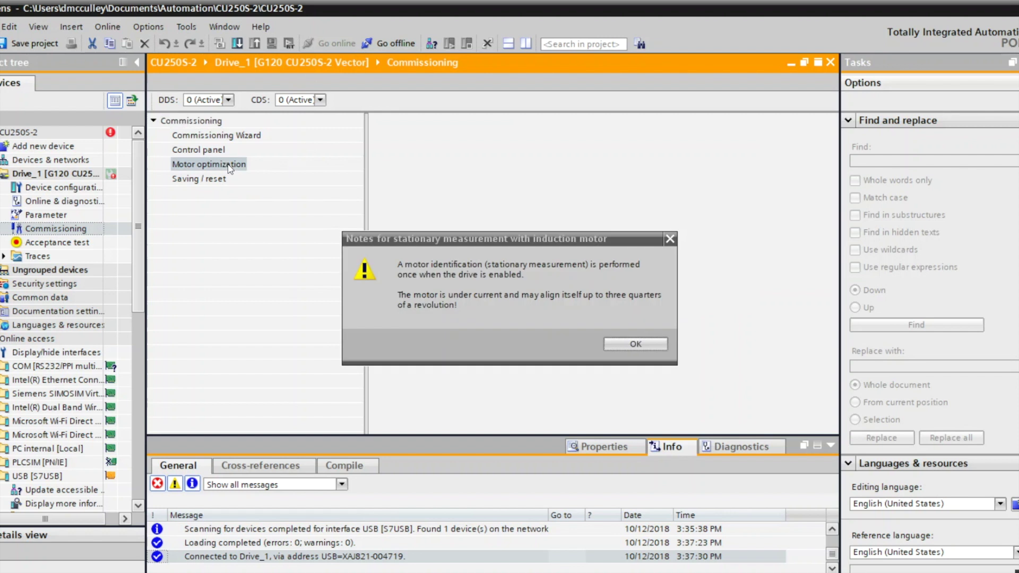
left_click(649, 342)
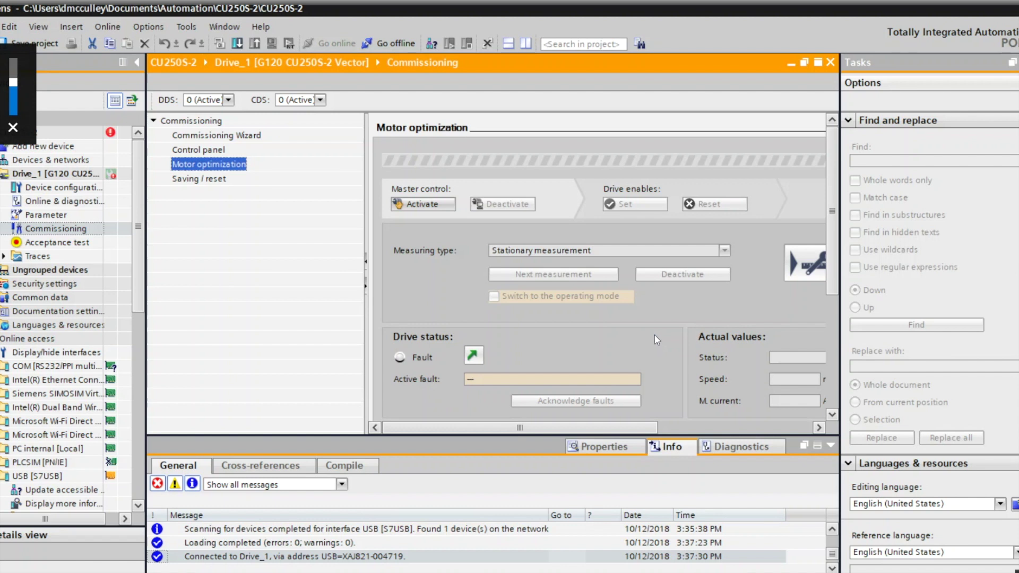
left_click(817, 63)
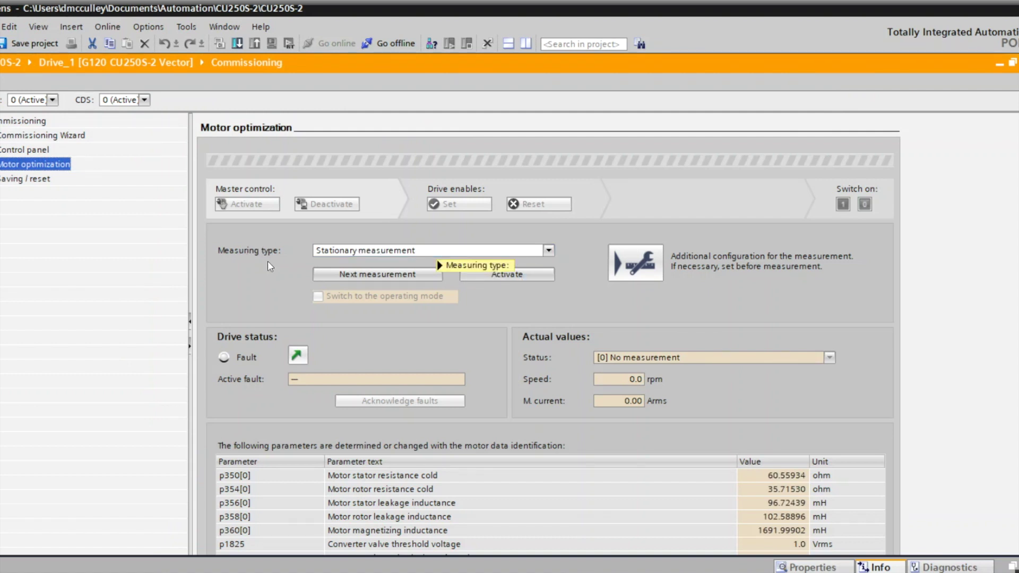
- Run the stationary measurement under master control, then switch the motor off and deactivate it
left_click(515, 276)
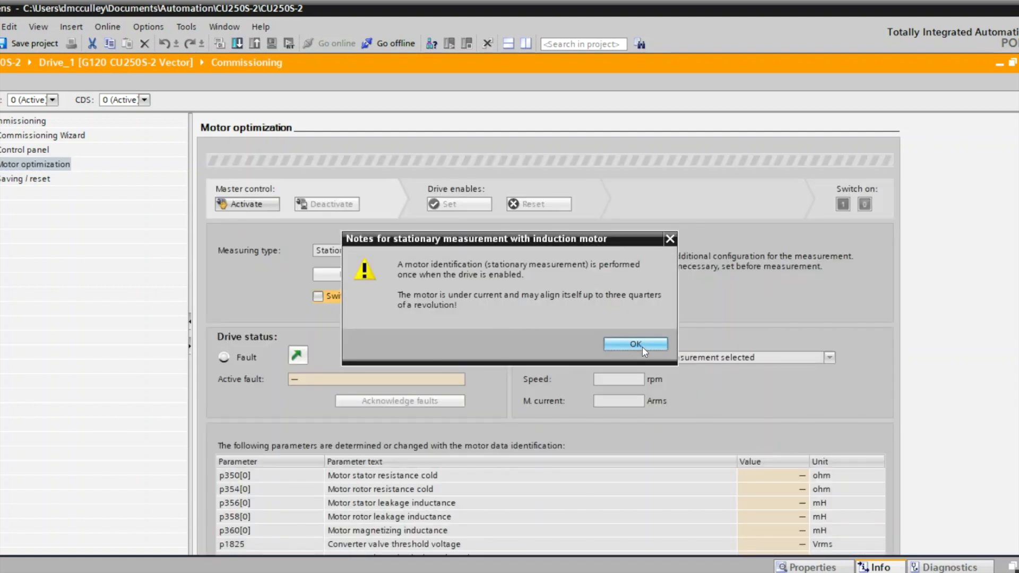
left_click(636, 345)
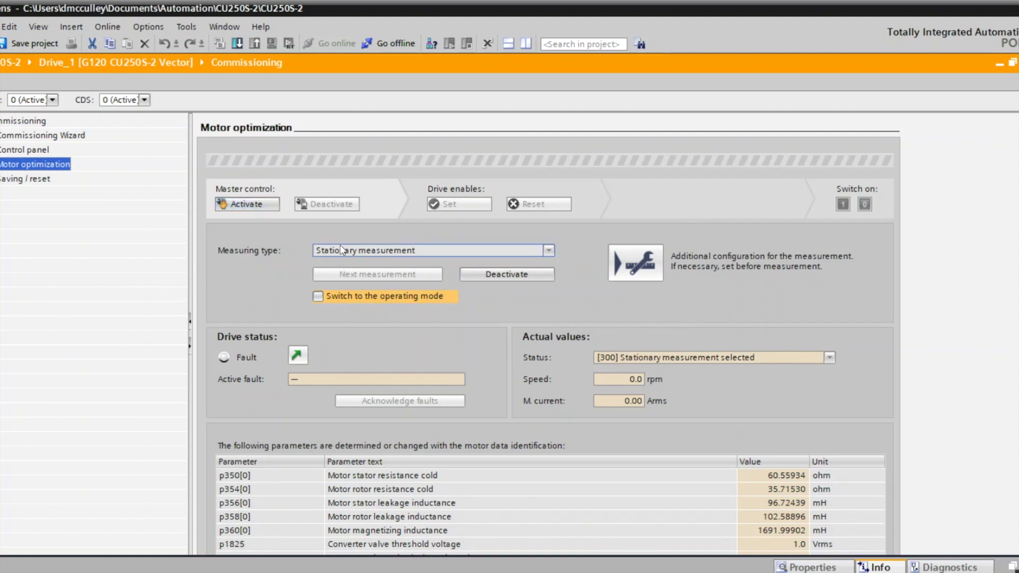
left_click(247, 205)
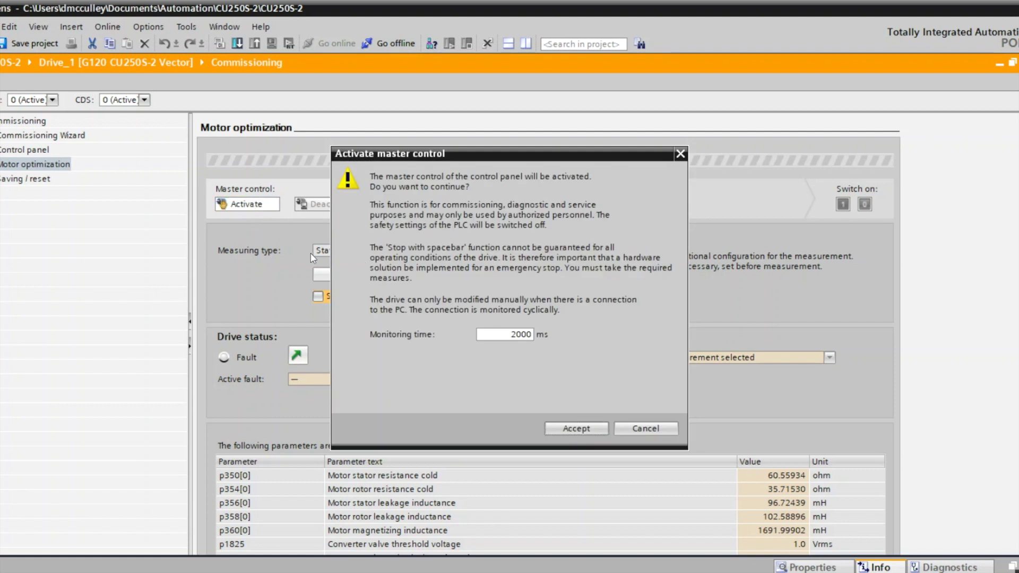
left_click(583, 431)
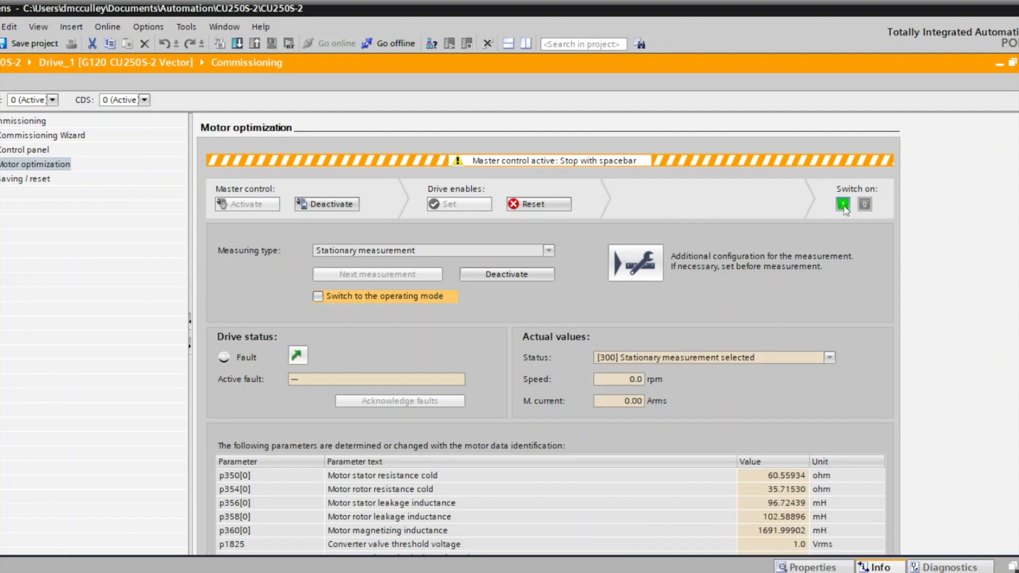
left_click(843, 204)
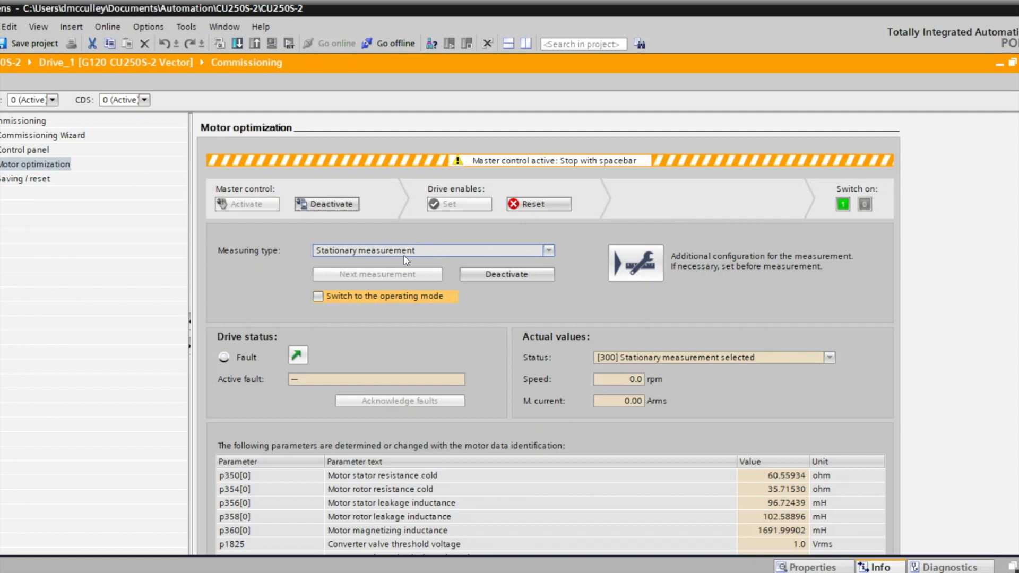
left_click(506, 274)
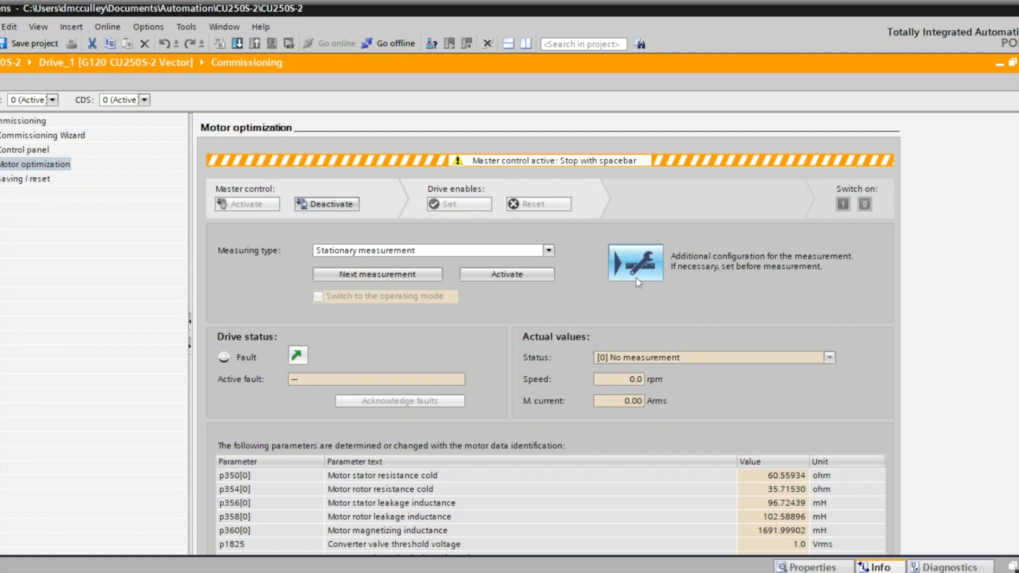
- Run the rotating measurement with encoder, then switch the motor off and acknowledge fault 7802
left_click(455, 252)
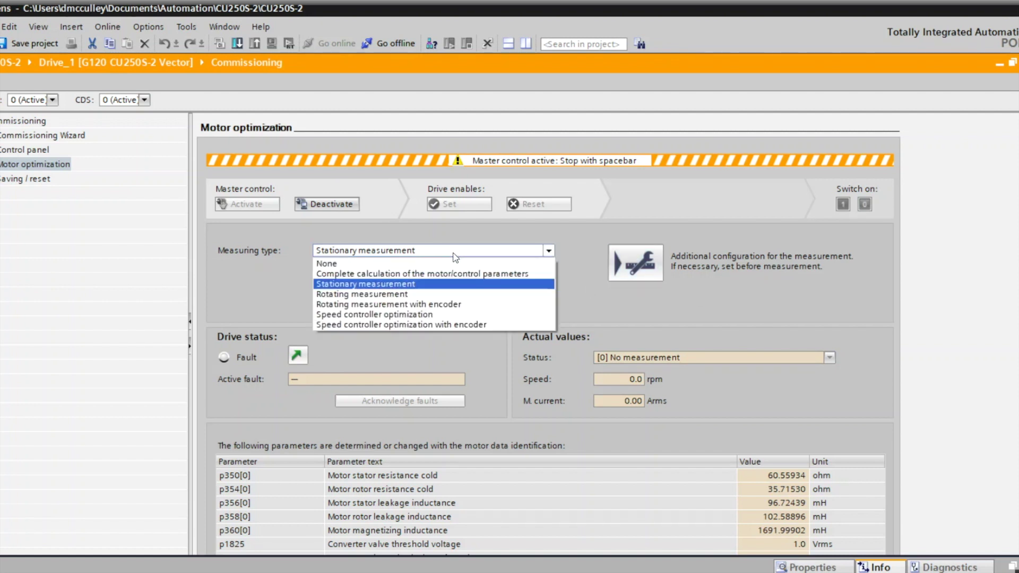
left_click(440, 305)
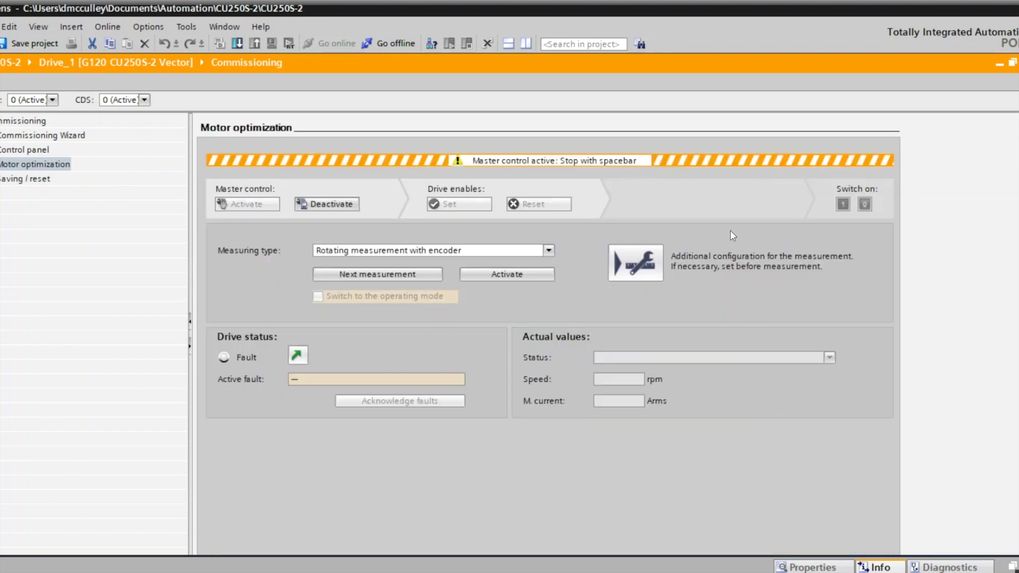
left_click(574, 272)
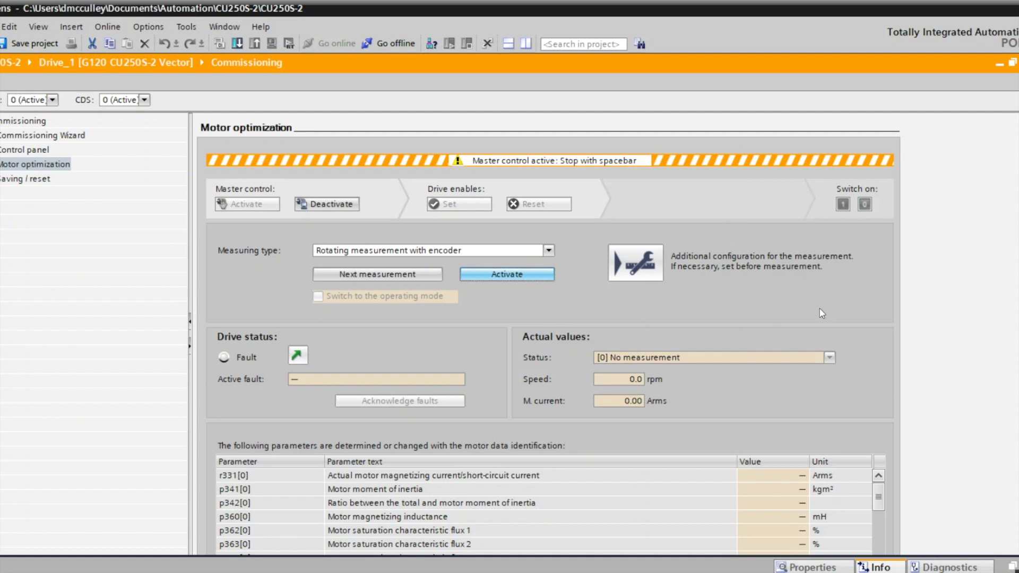
left_click(651, 378)
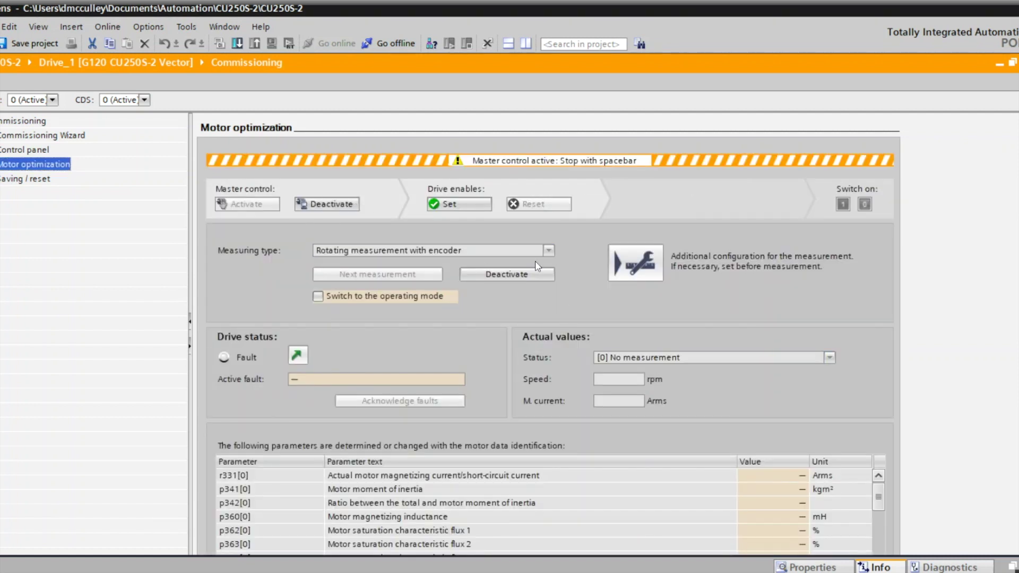
left_click(467, 206)
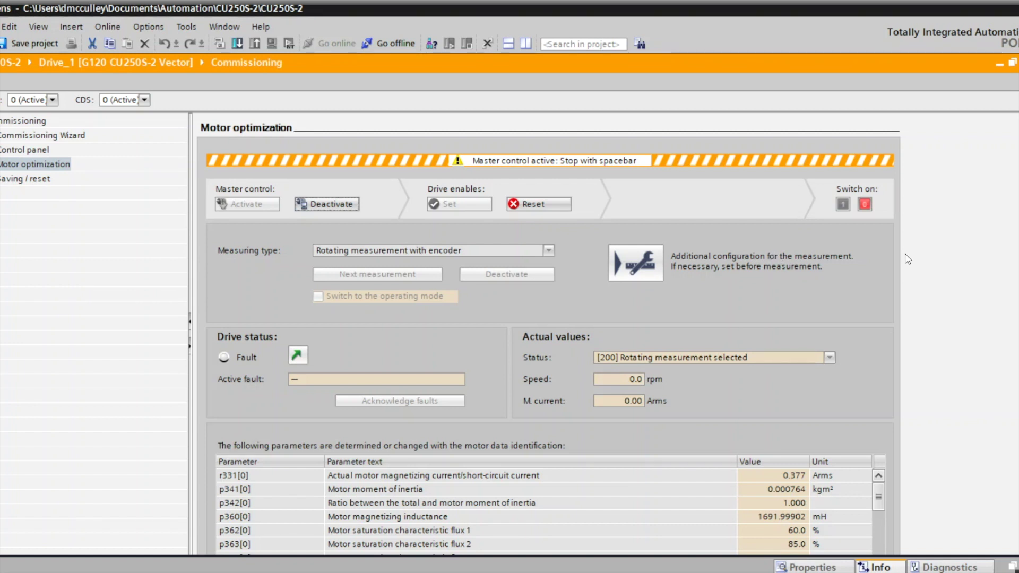
left_click(865, 204)
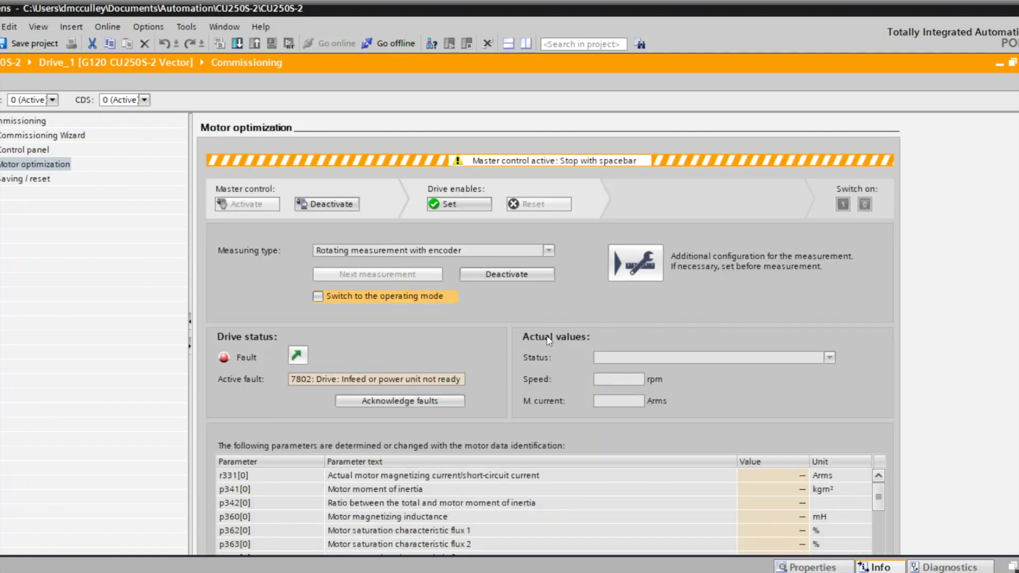
left_click(381, 399)
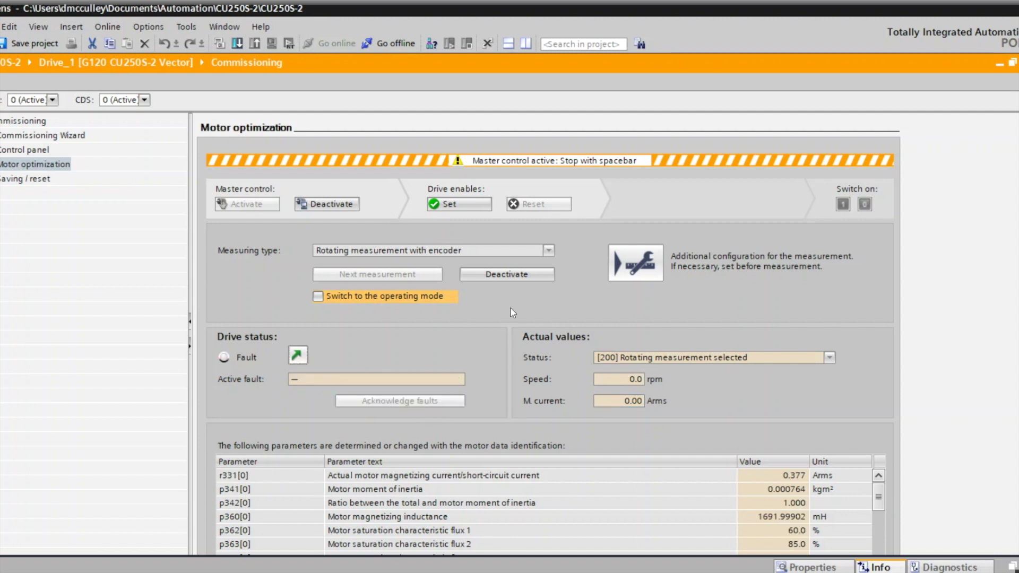
- Deactivate the rotating measurement and release master control of the drive
left_click(326, 204)
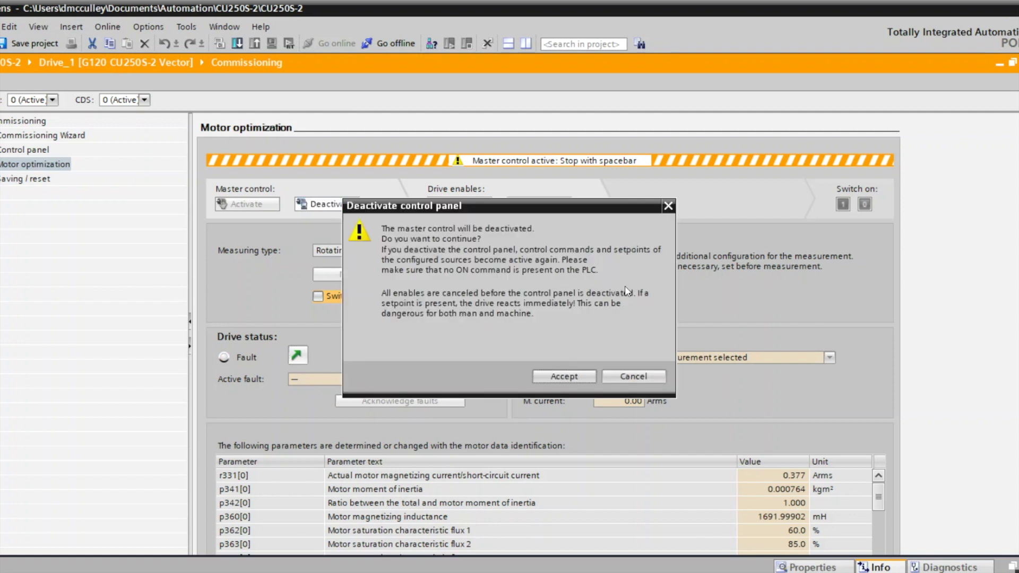
left_click(608, 372)
left_click(506, 274)
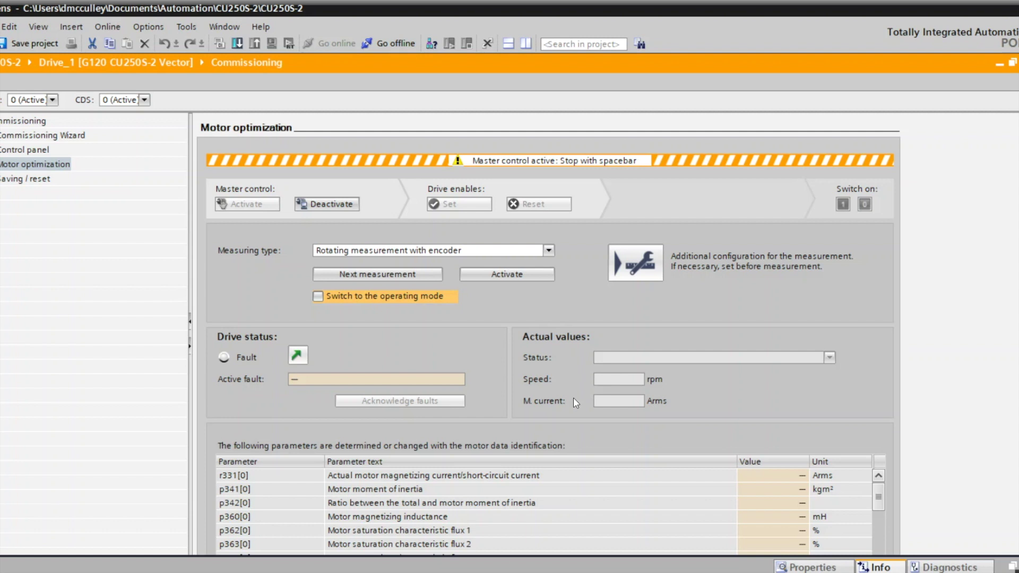
left_click(327, 204)
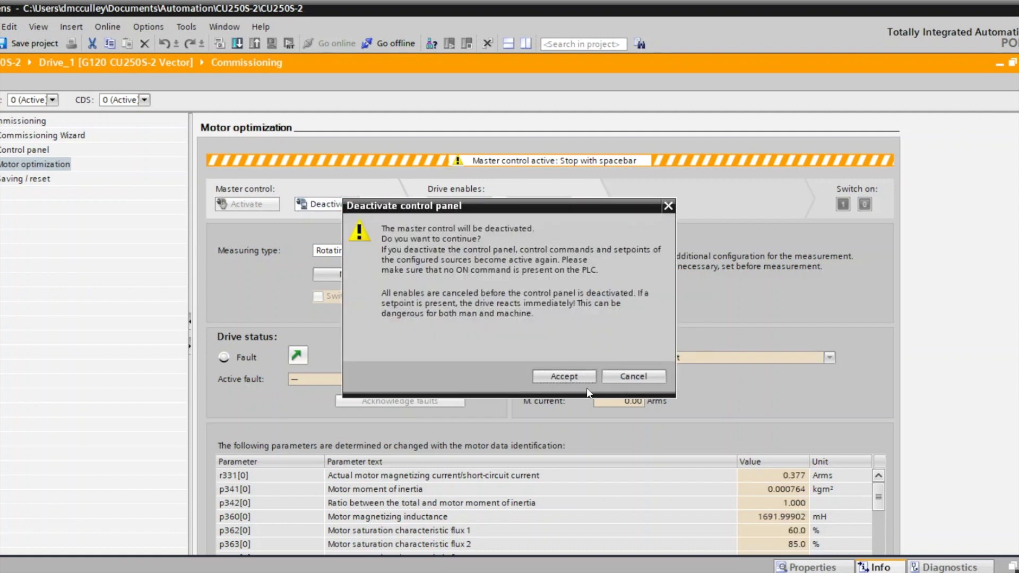
left_click(568, 378)
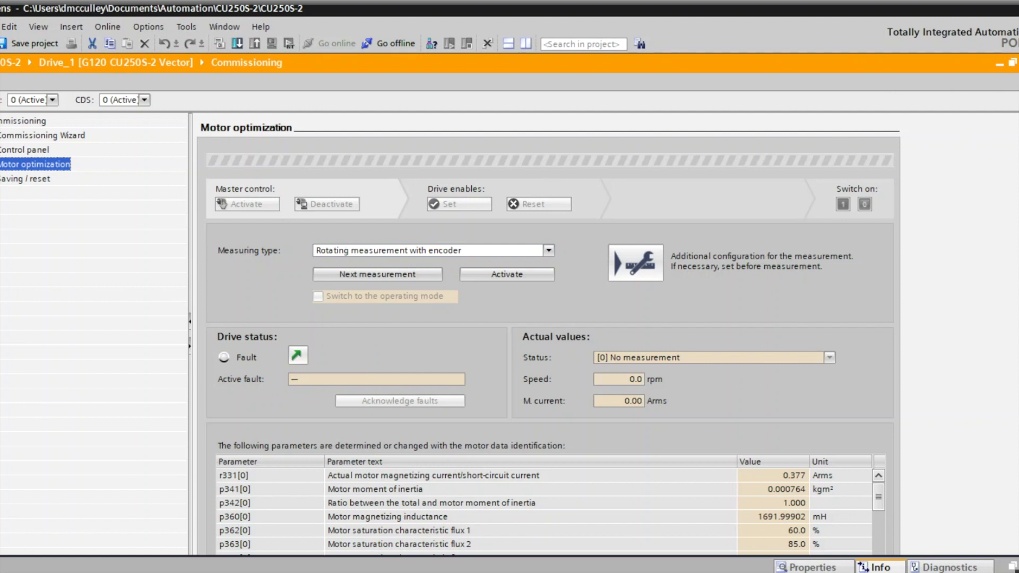
left_click(1012, 62)
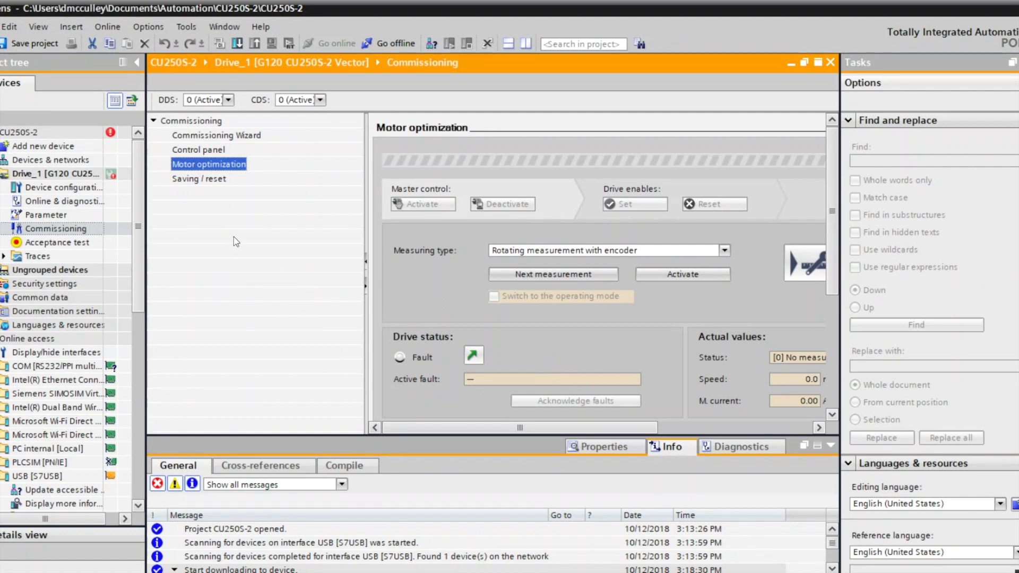
- Turn Reverse output phase sequence ON in the power module PWM settings and invert the motor encoder signal
double_click(46, 215)
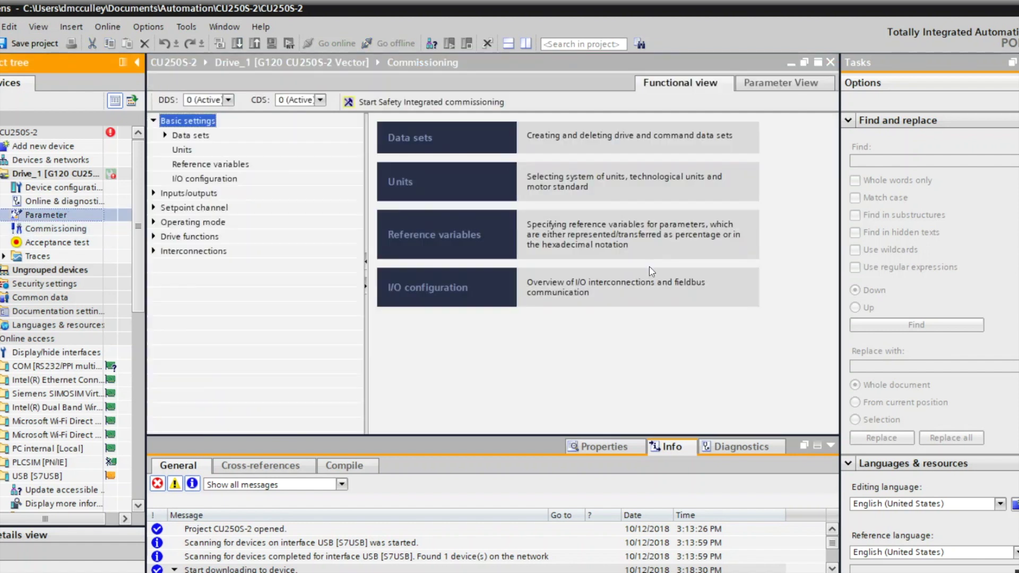
left_click(153, 222)
left_click(204, 295)
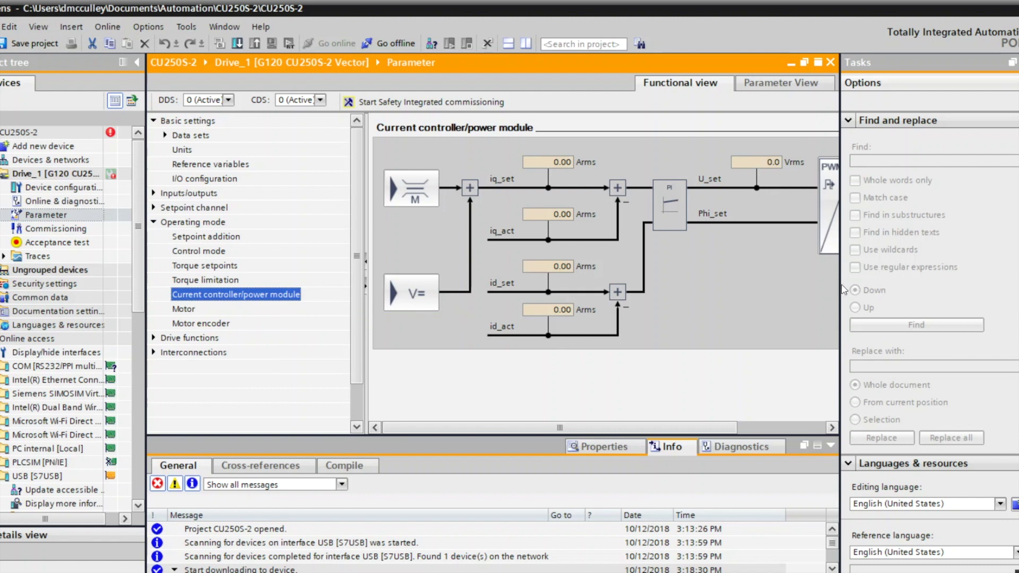
left_click_drag(841, 287, 964, 273)
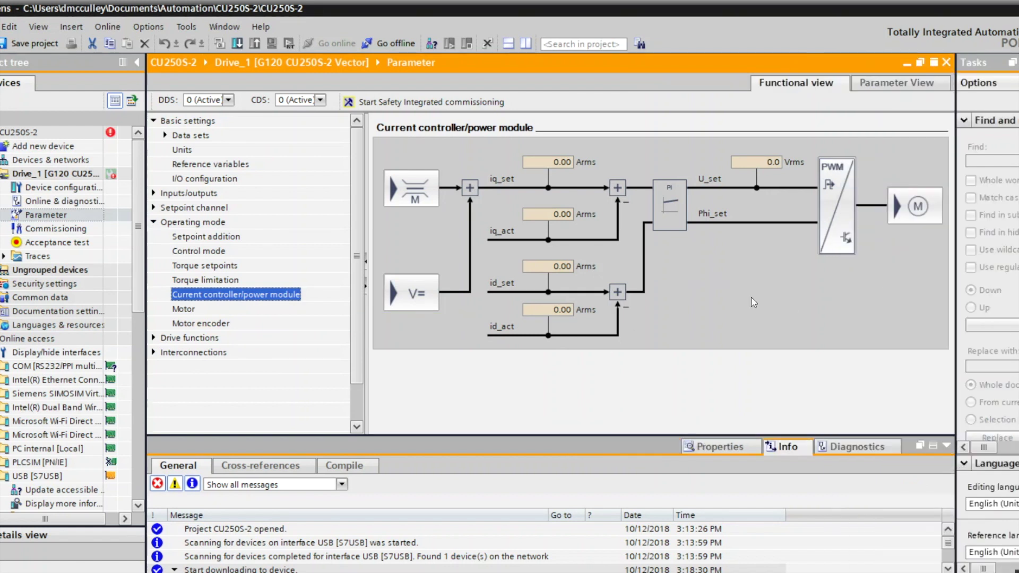
left_click(846, 202)
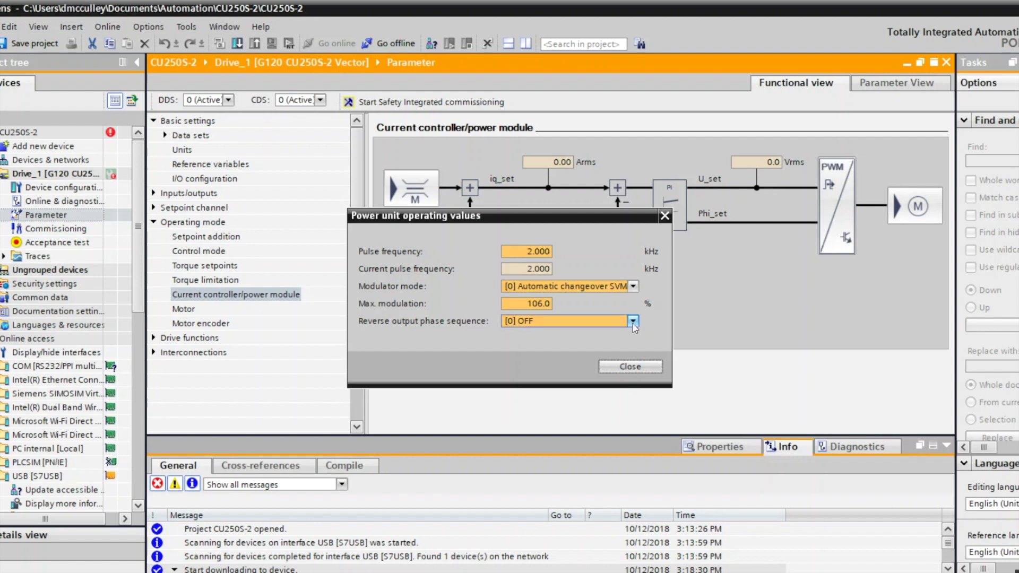
left_click(633, 322)
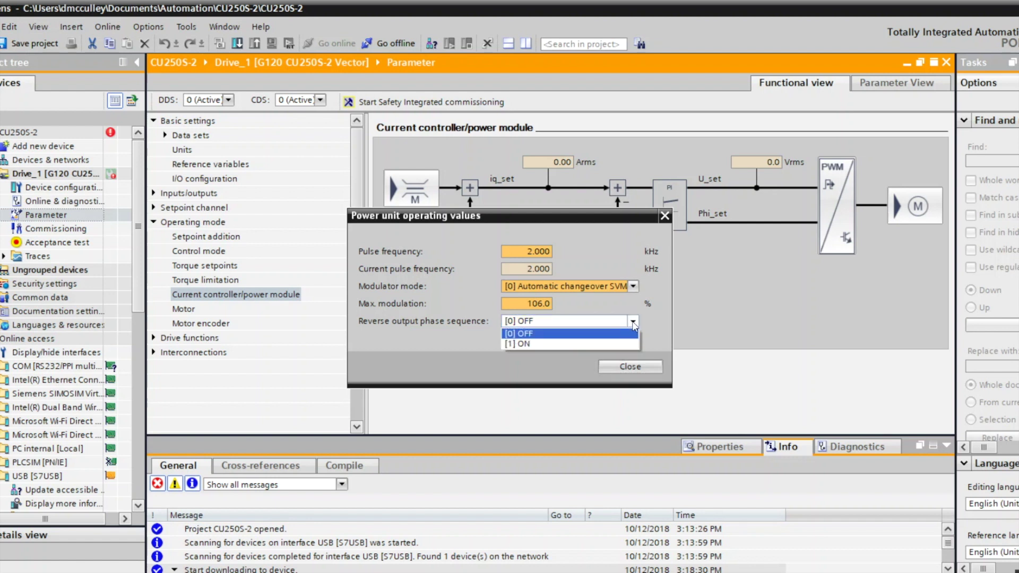
left_click(591, 345)
left_click(629, 366)
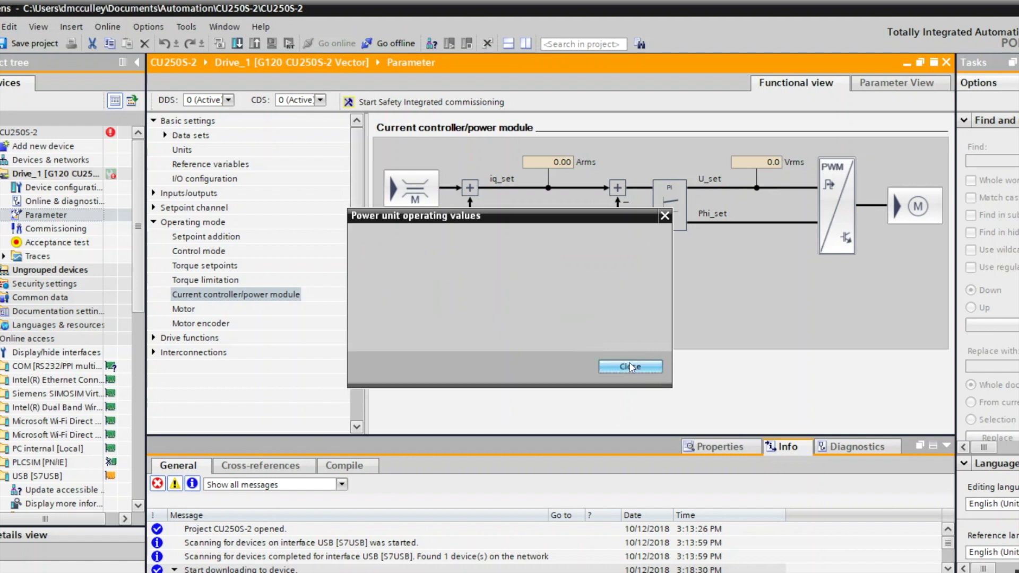
left_click(203, 325)
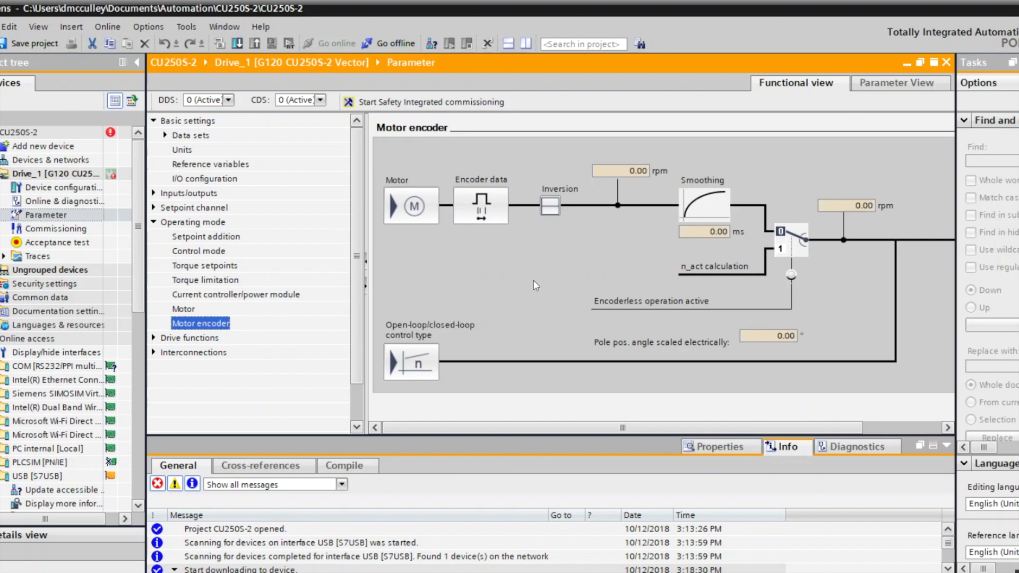
left_click(552, 208)
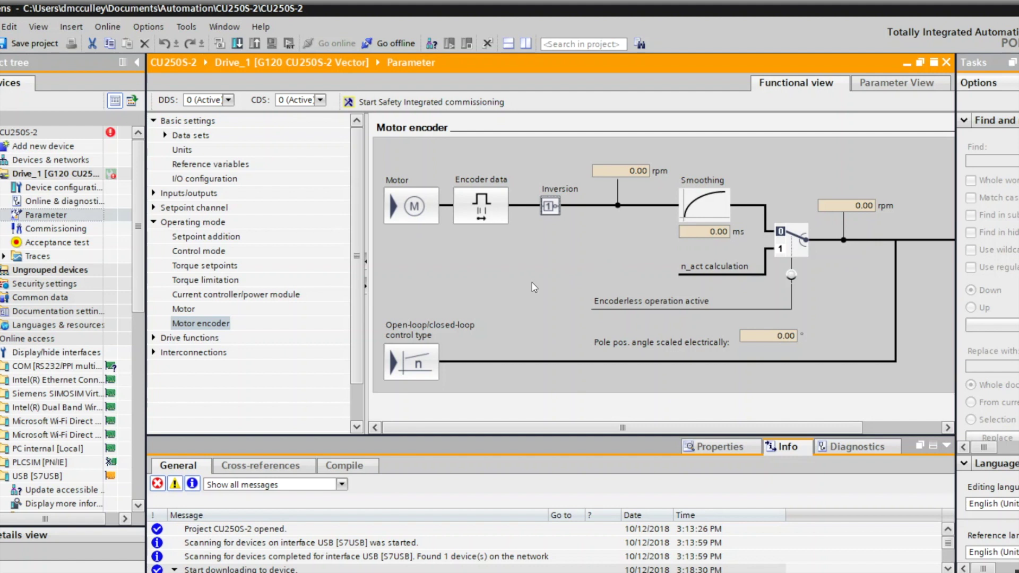
- Save Drive_1's RAM data to EEPROM from the Saving / reset commissioning page
double_click(63, 229)
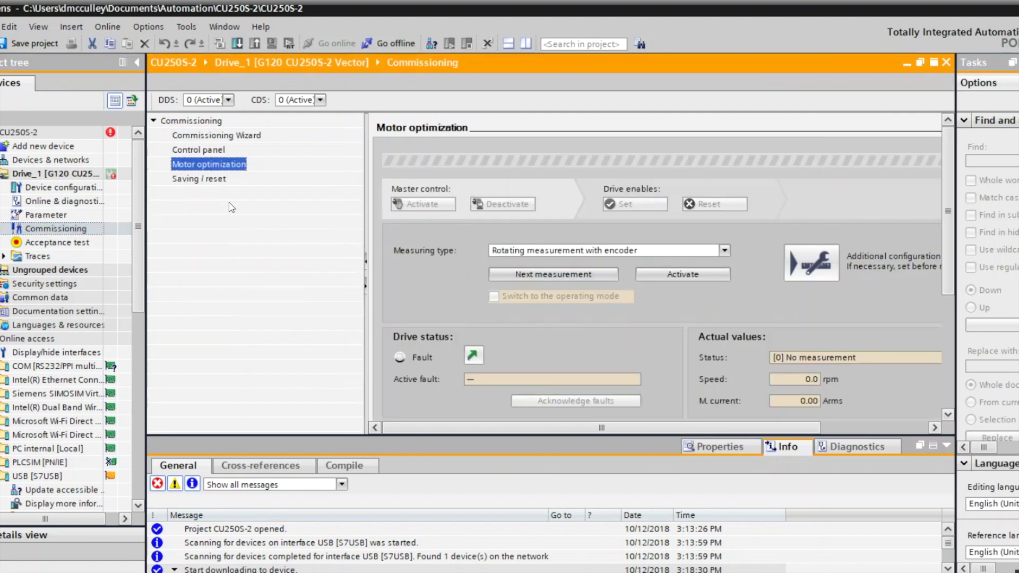
left_click(218, 180)
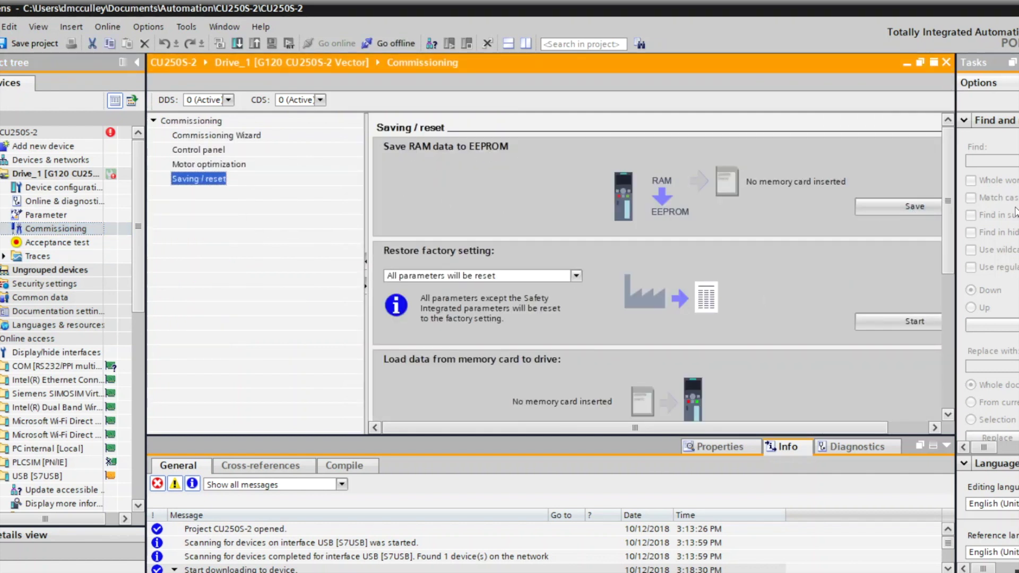
left_click(912, 206)
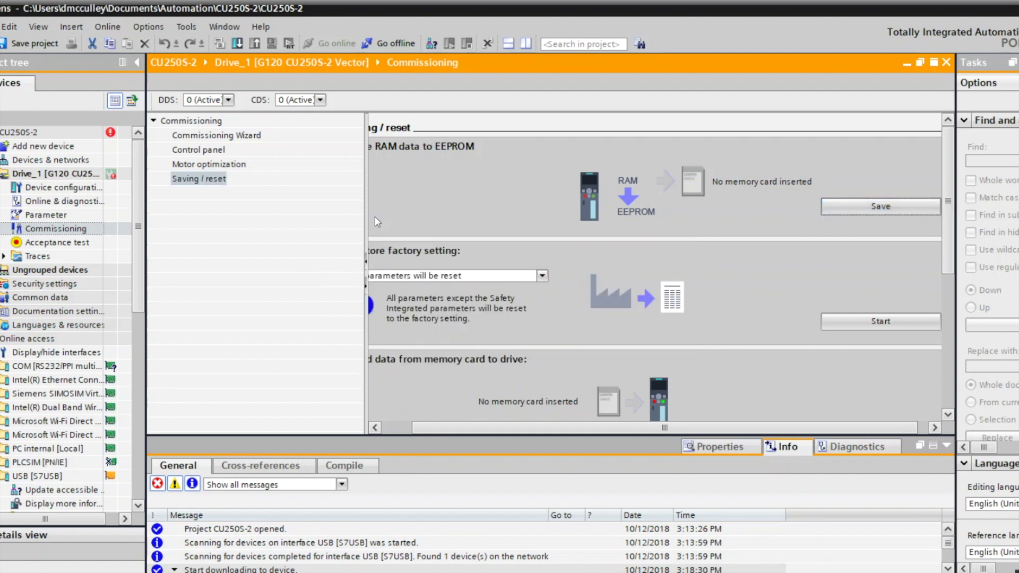
- Go offline, upload Drive_1's parameters from the device, and save project CU250S-2
left_click(396, 43)
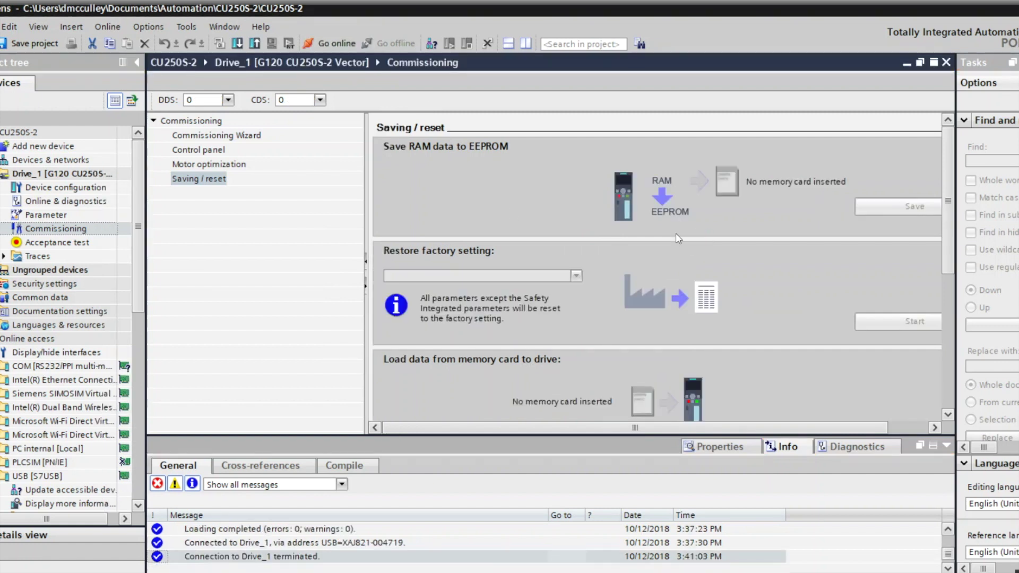
left_click(255, 45)
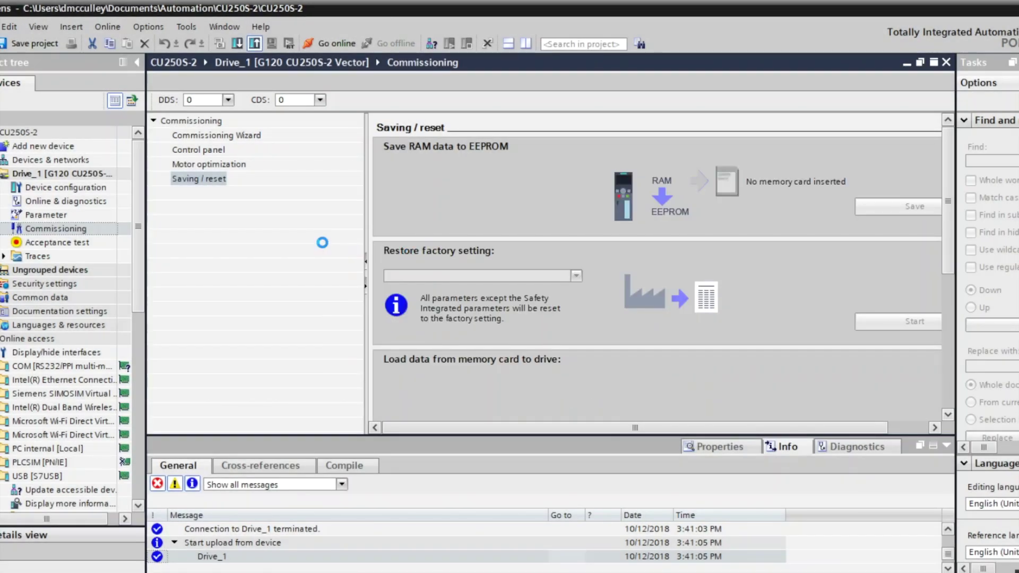
left_click(35, 44)
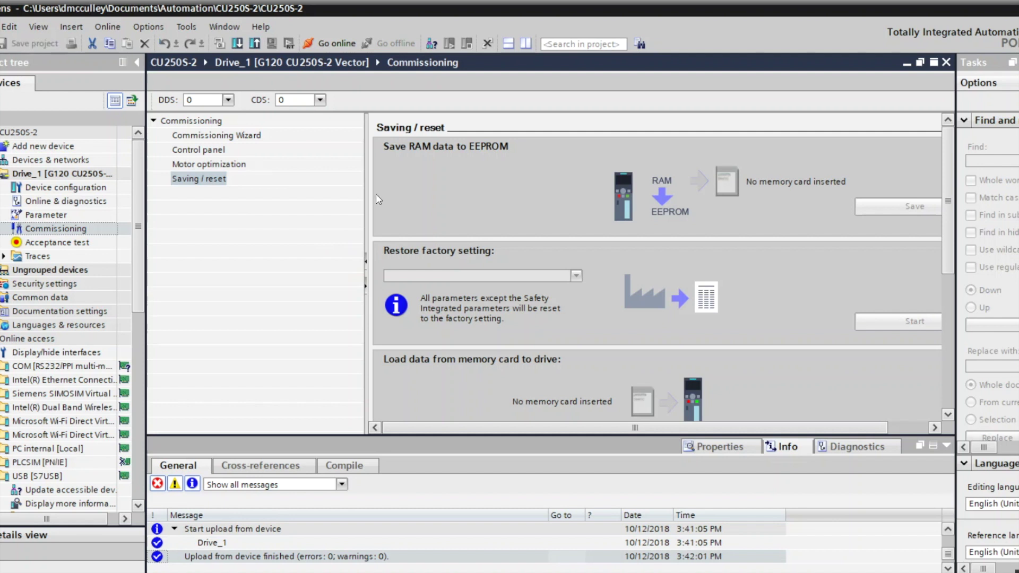